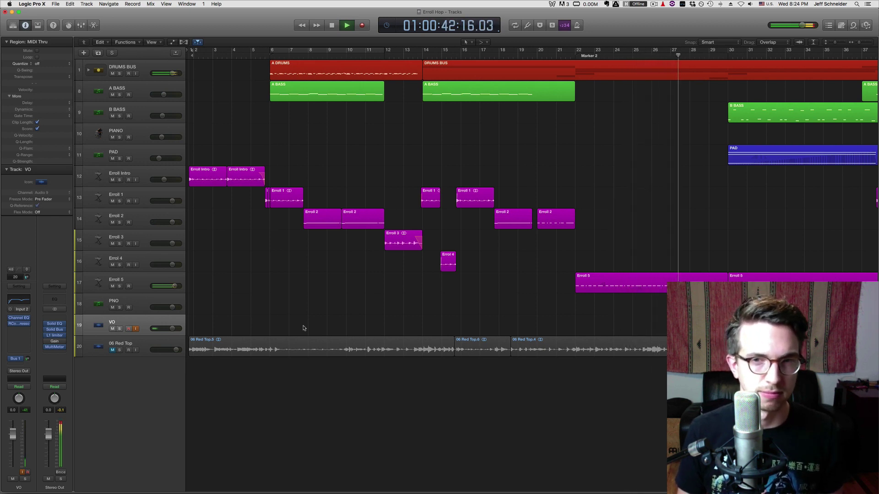
Follow the arrangement to its end during playback, stop, and return the view to the beginning
scroll(303, 328, right, 5)
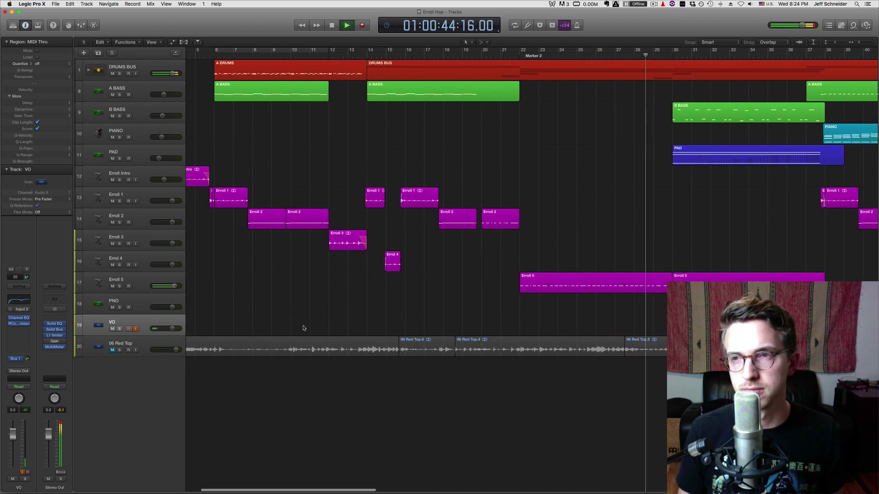
scroll(303, 328, right, 5)
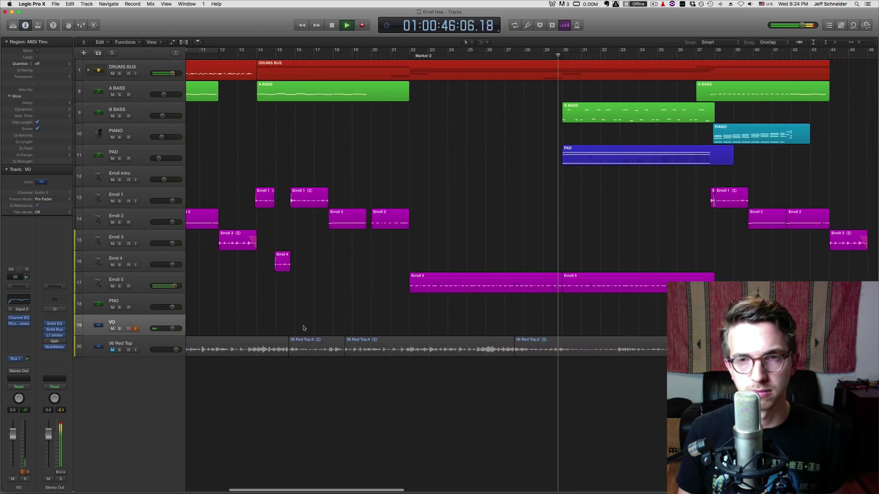
scroll(303, 329, right, 3)
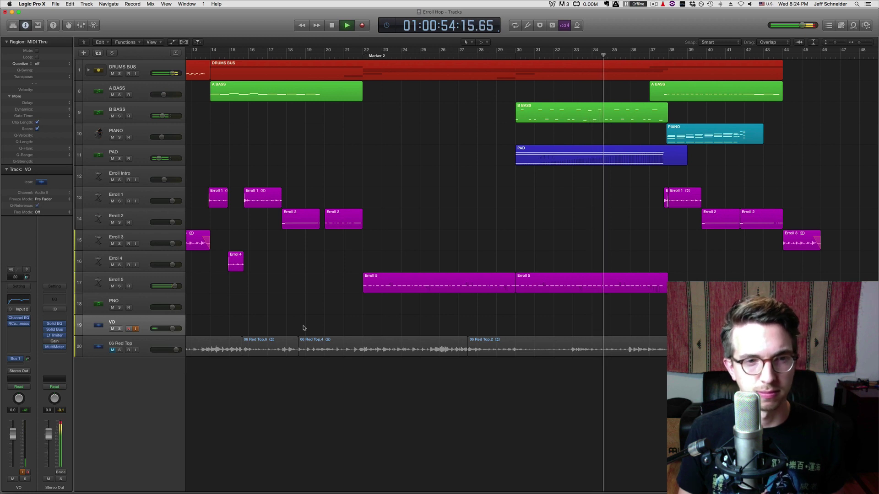
scroll(304, 328, right, 3)
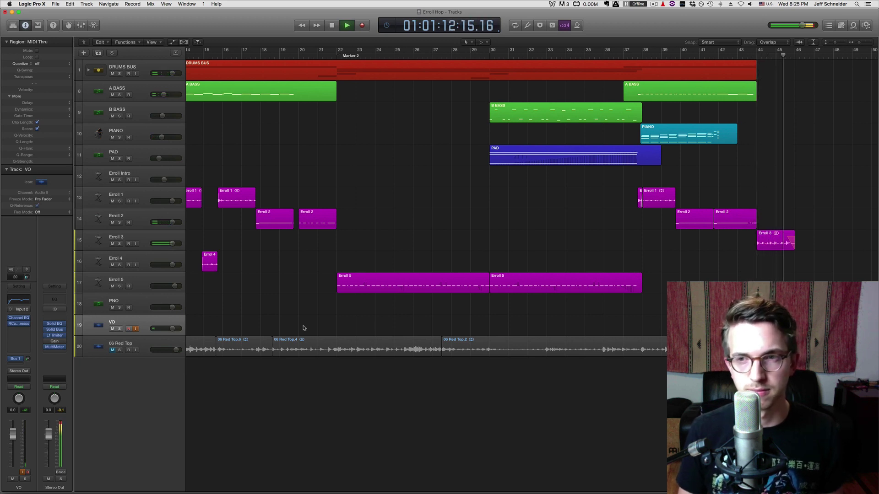
key(space)
scroll(303, 328, left, 10)
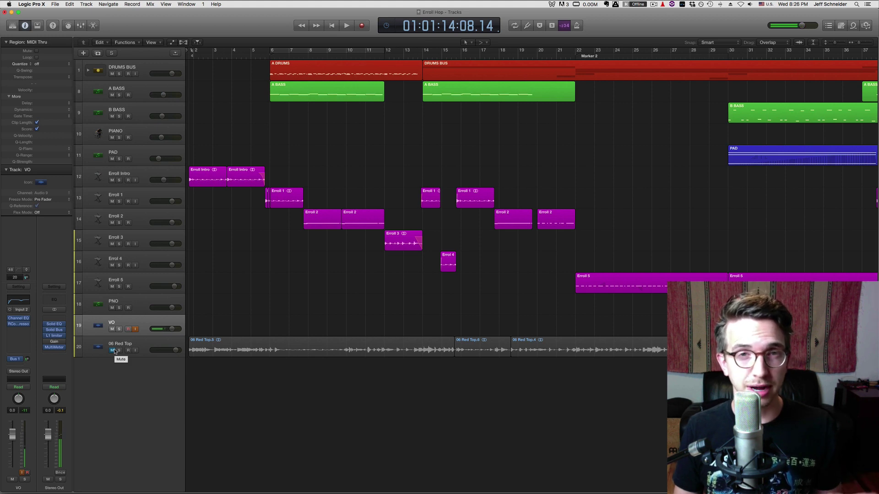
Unmute the 06 Red Top track, play the song from the start, solo that track to hear it alone, and stop playback
click(115, 351)
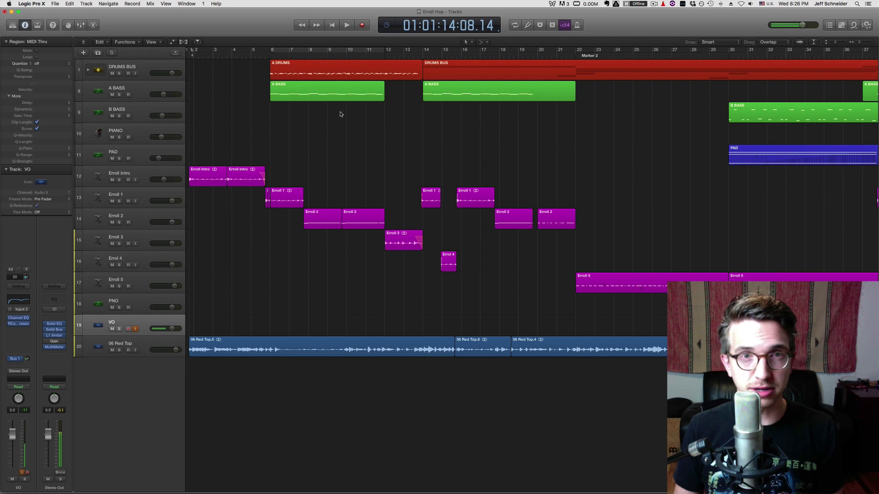
click(347, 26)
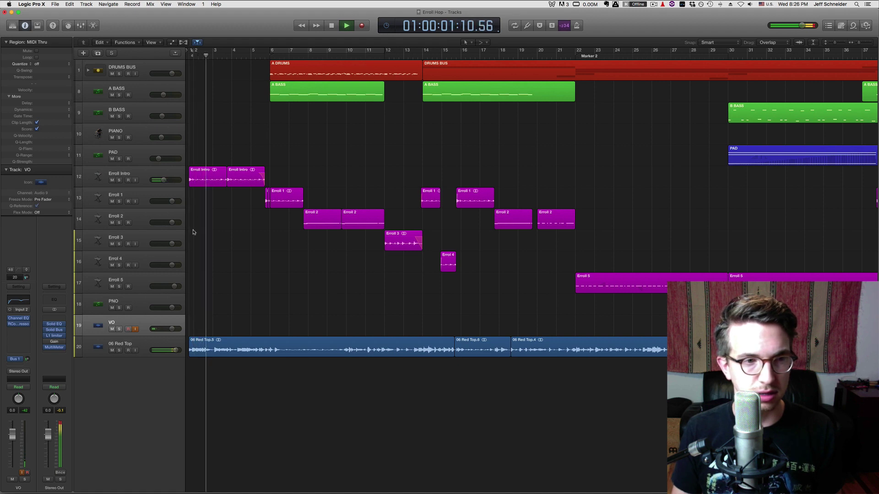
click(119, 350)
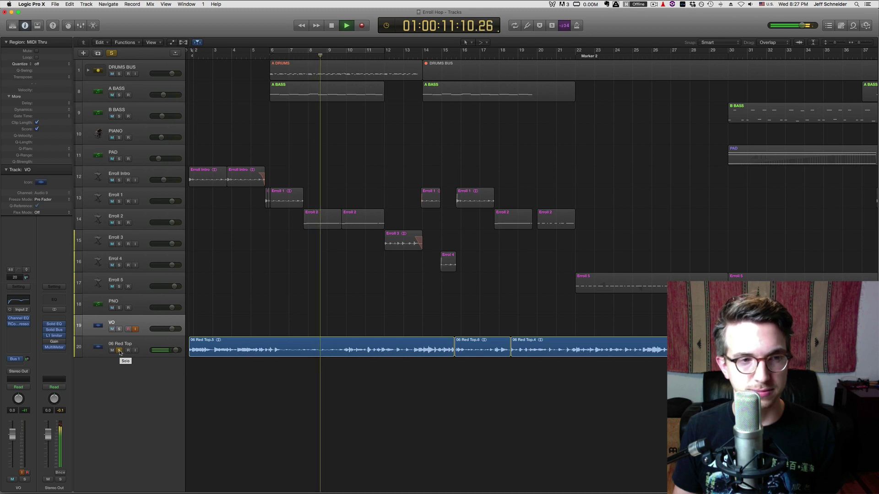
key(space)
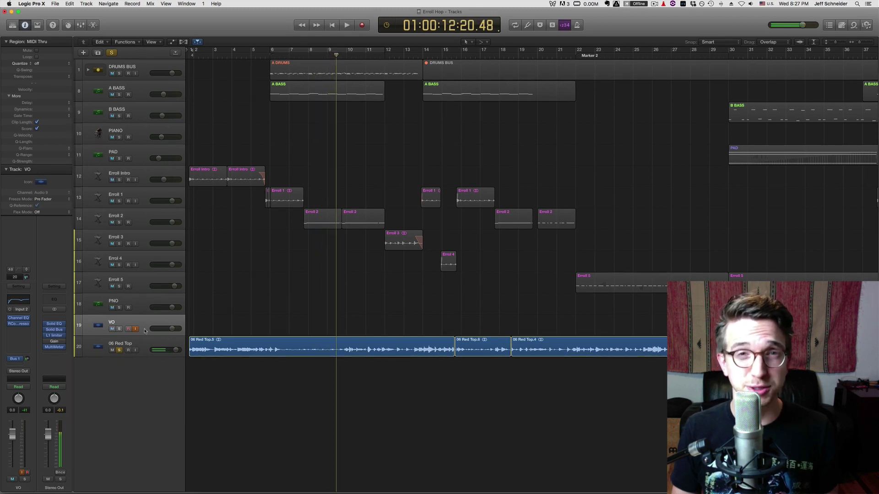
Move the playhead to bar 14 and play the soloed 06 Red Top audio from there
click(429, 54)
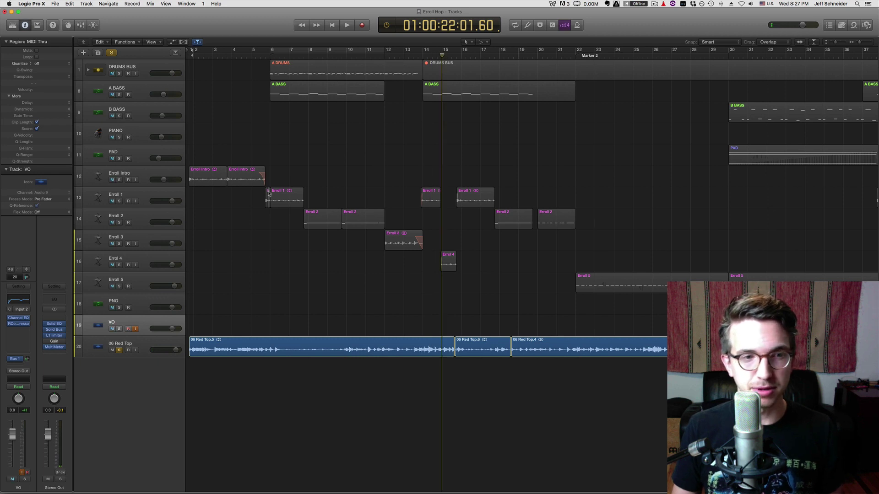
click(424, 55)
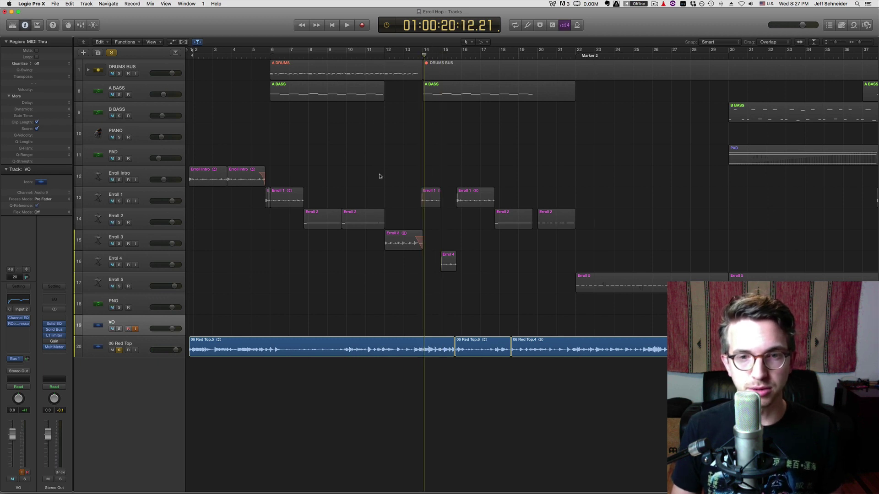
key(space)
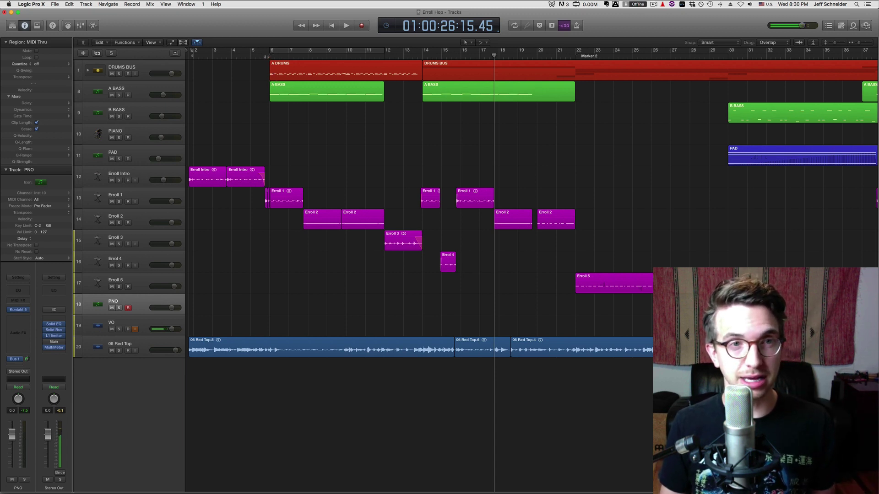
Audition the DRUMS BUS track in solo, stop playback, and turn its solo off
key(Return)
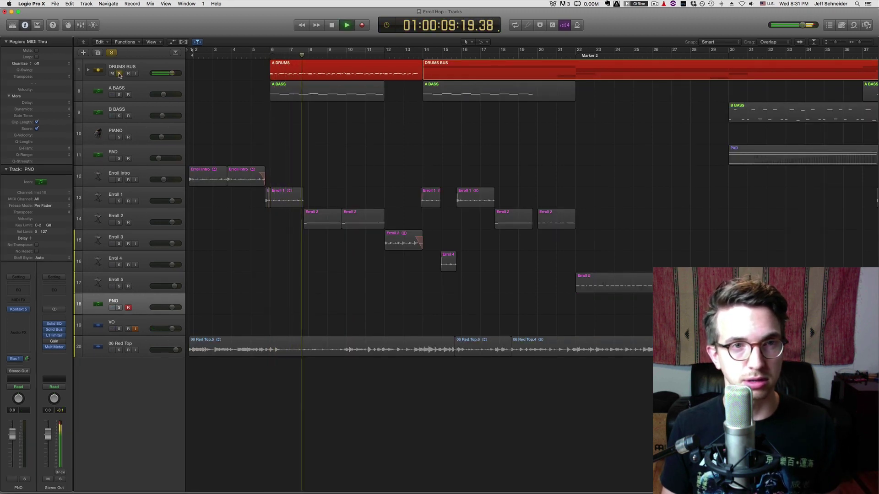
key(space)
click(119, 73)
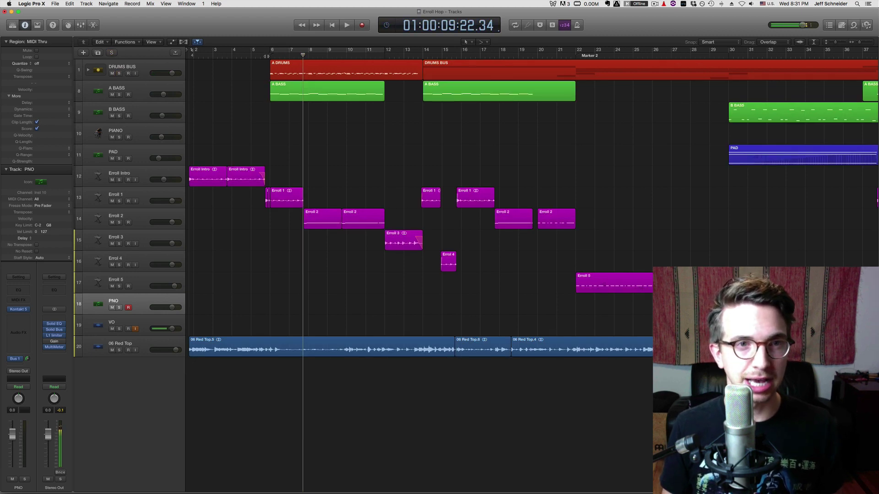
Solo the A BASS track and audition it from just before bar 6
key(space)
click(142, 88)
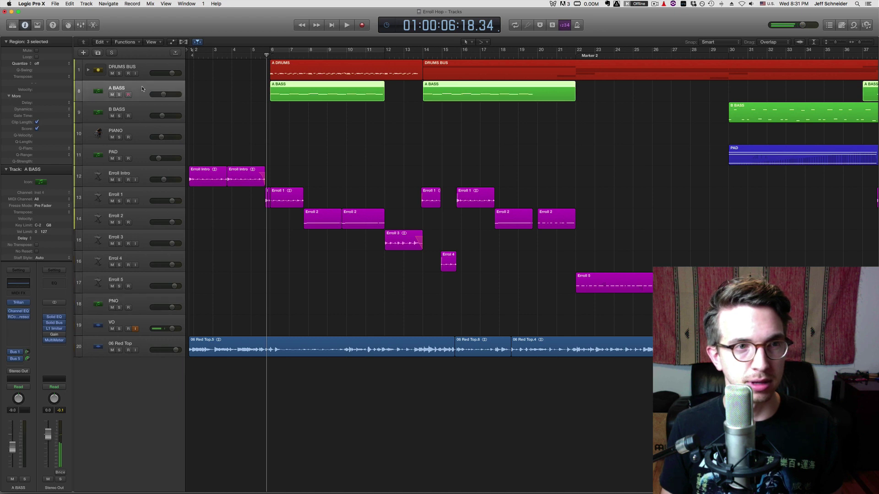
click(119, 95)
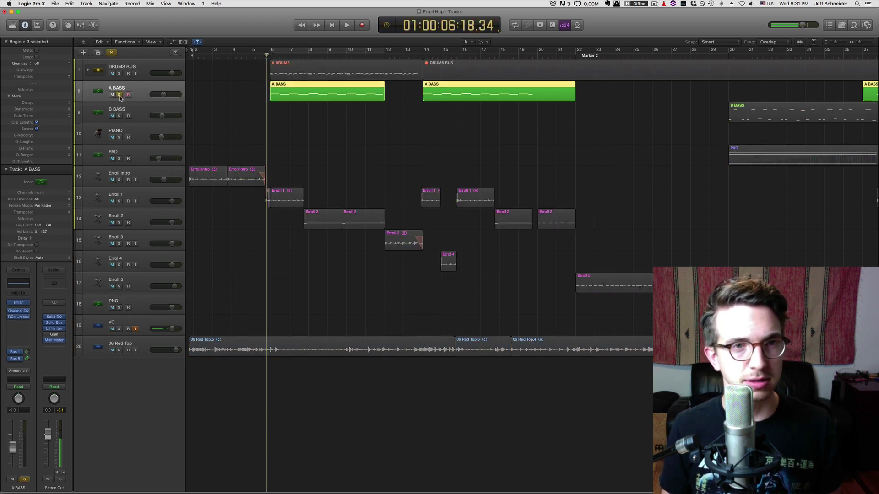
key(space)
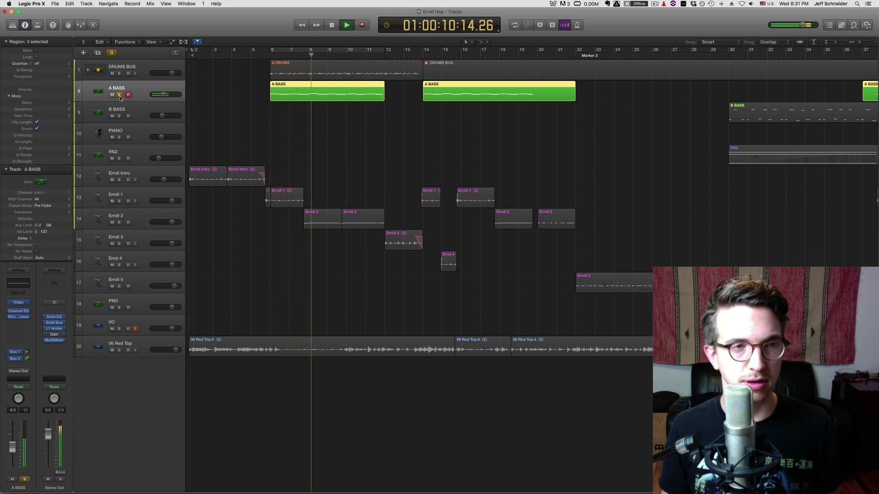
key(space)
Examine the A BASS track's Trilian instrument, close it, and replay the soloed bass line from around bar 6
key(v)
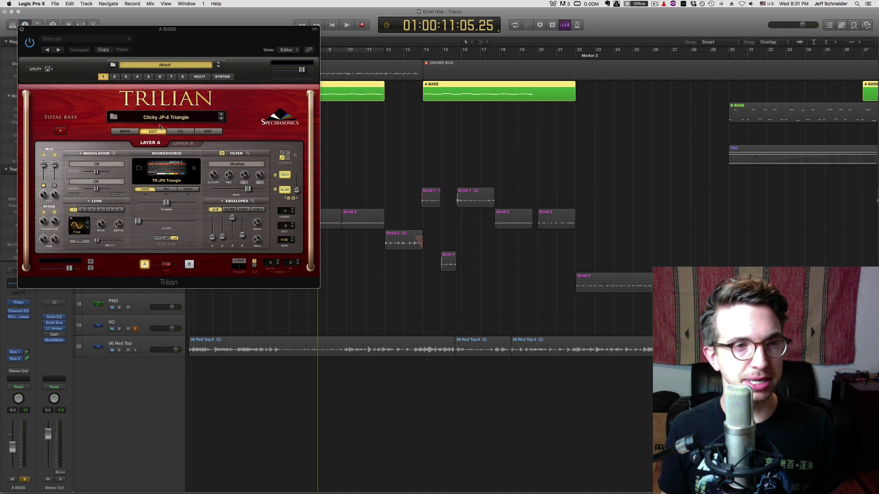
click(20, 30)
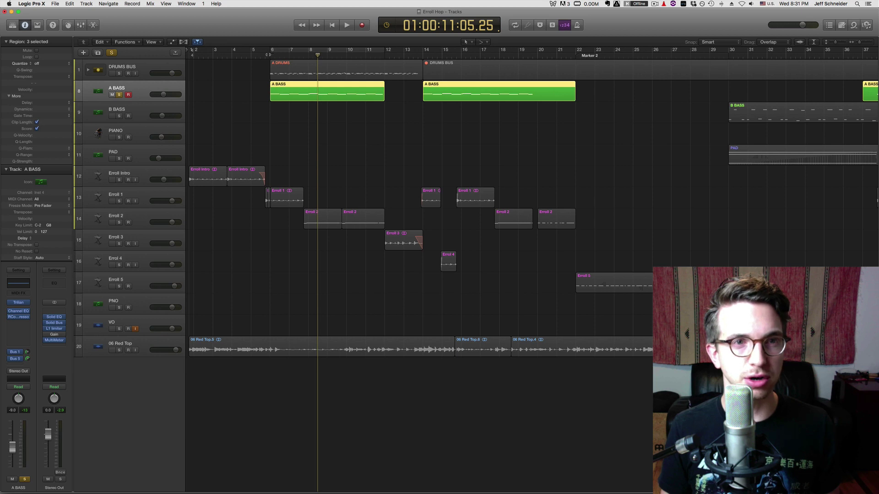
key(shift+space)
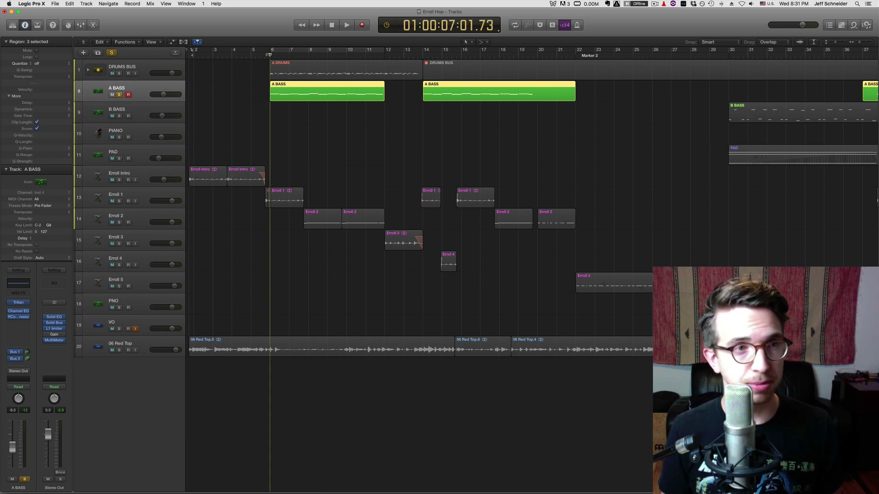
key(space)
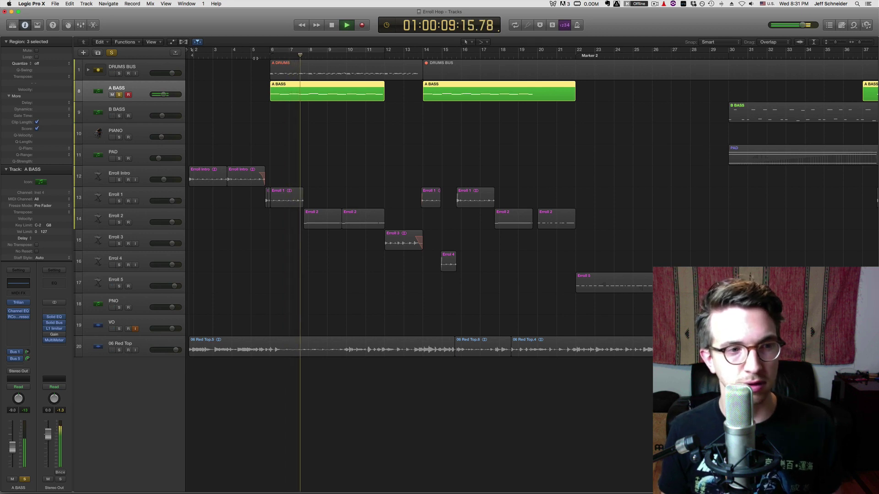
key(space)
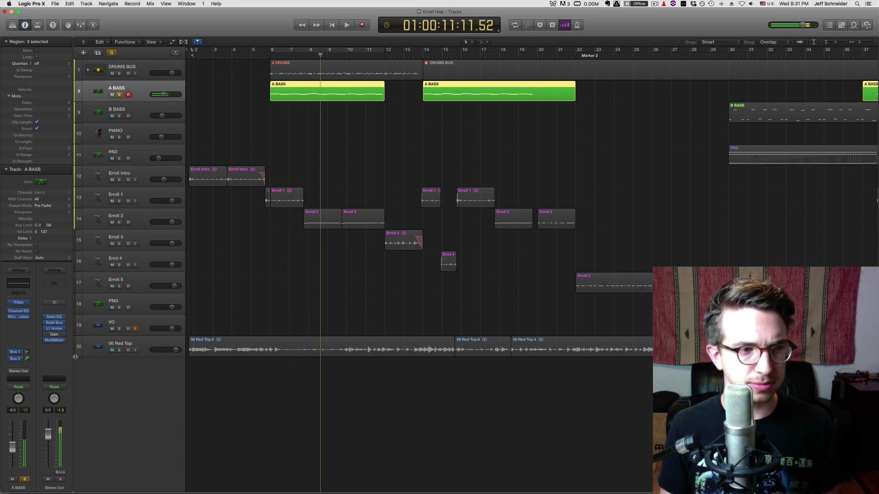
Show the mixer and inspect the Channel EQ curve on the P BASS channel
key(x)
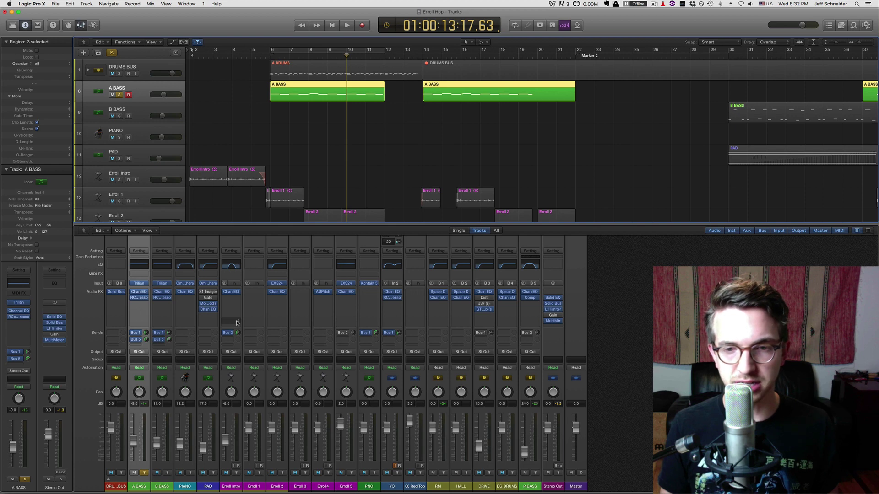
click(530, 265)
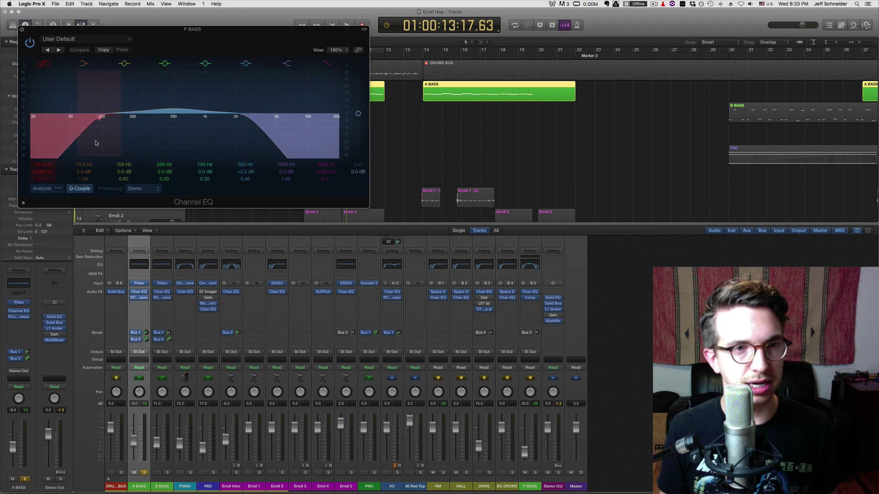
click(22, 29)
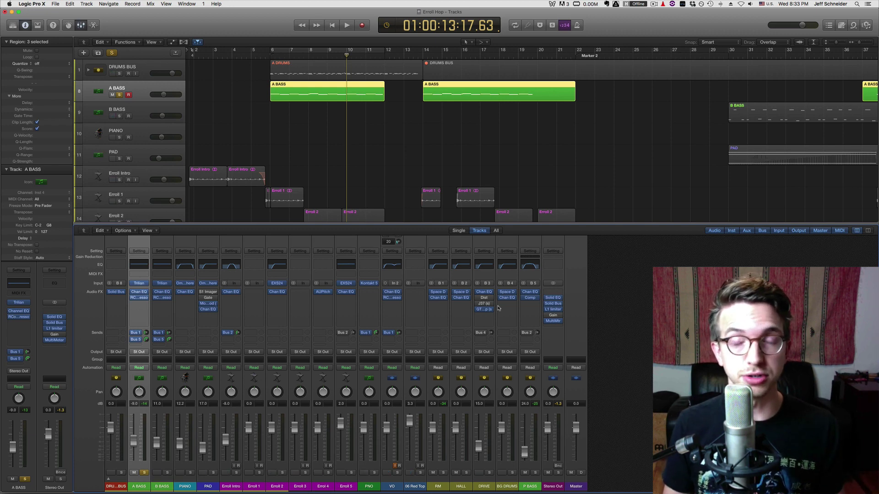
Turn off the A BASS solo and play the full mix from the beginning
key(s)
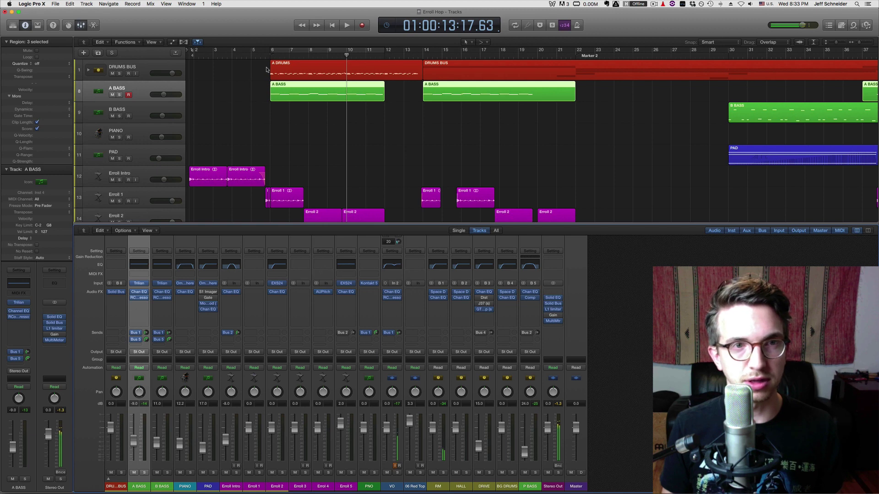
key(Return)
key(space)
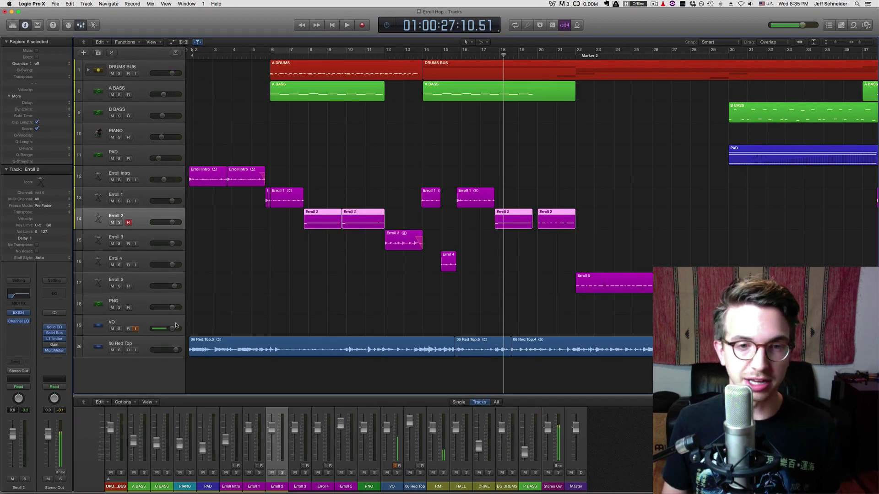
Look at the Convert to New Sampler Track command for the 06 Red Top.5 region and dismiss it without converting
click(283, 342)
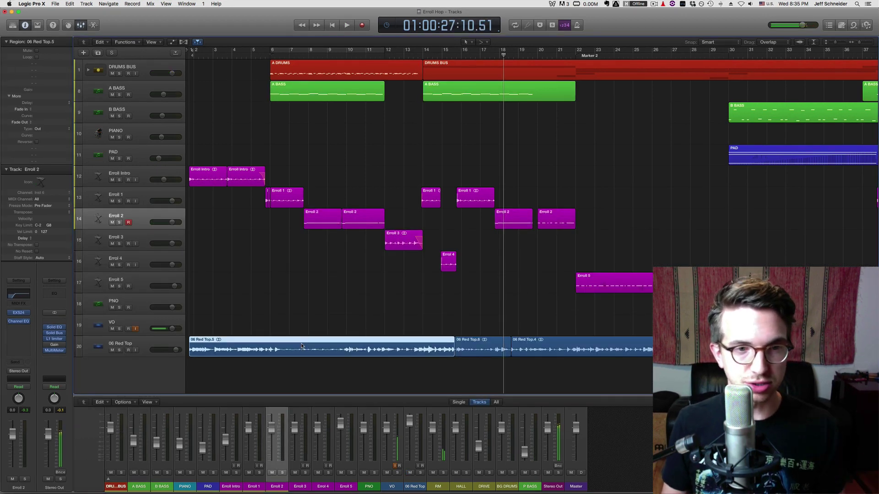
right_click(294, 345)
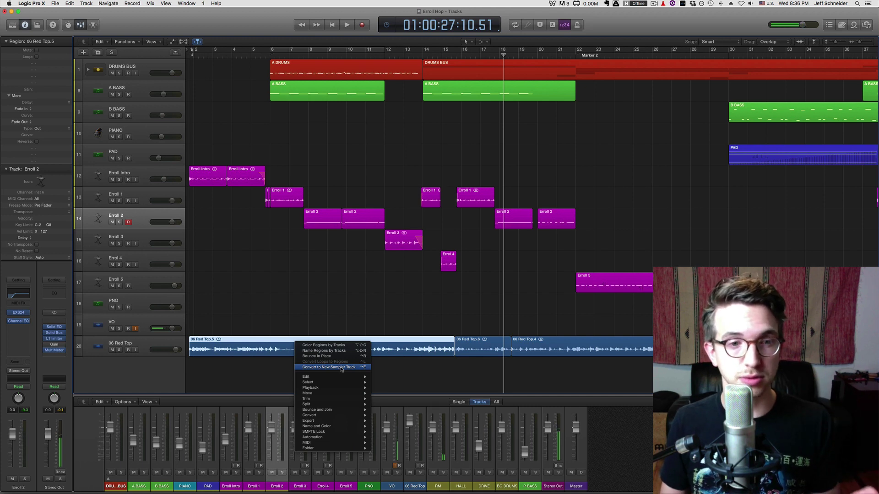
click(262, 370)
Mute the 06 Red Top track, select the Erroll Intro track, and play its opening from the start of the song
key(Return)
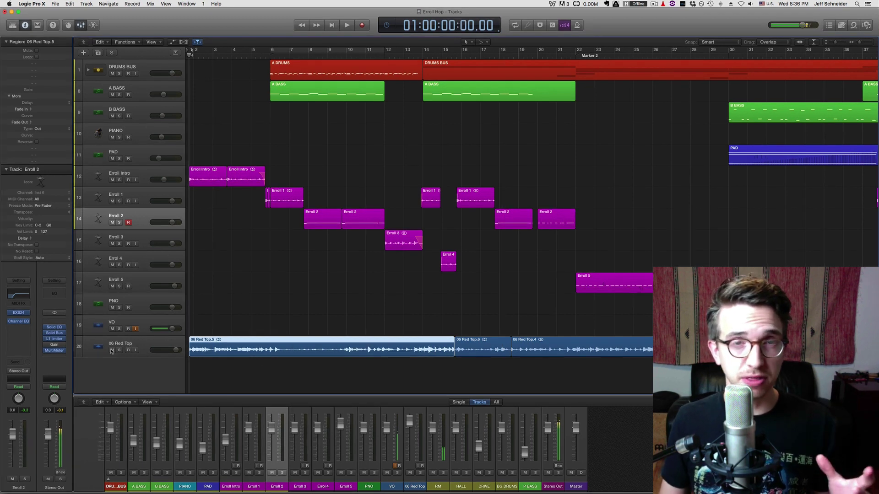
click(112, 350)
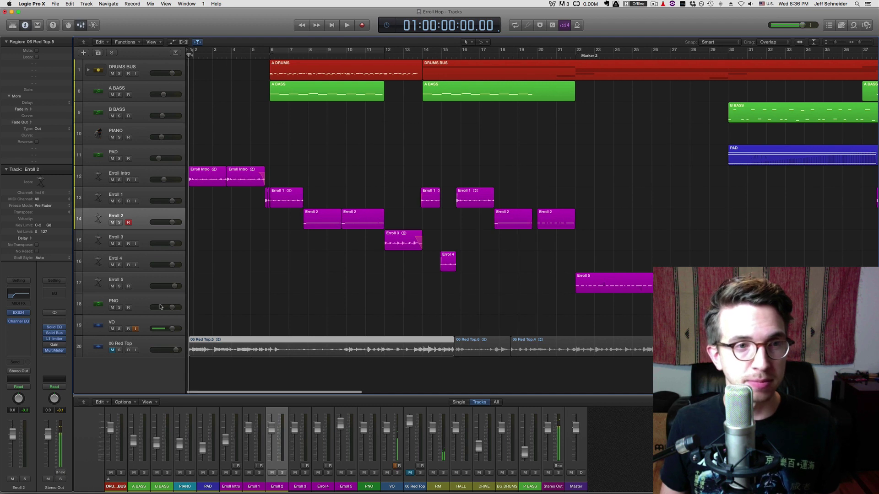
click(168, 172)
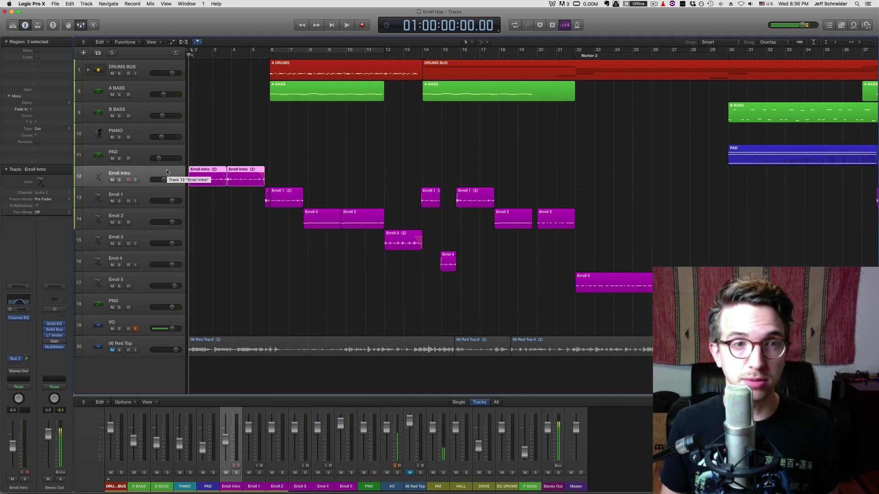
key(space)
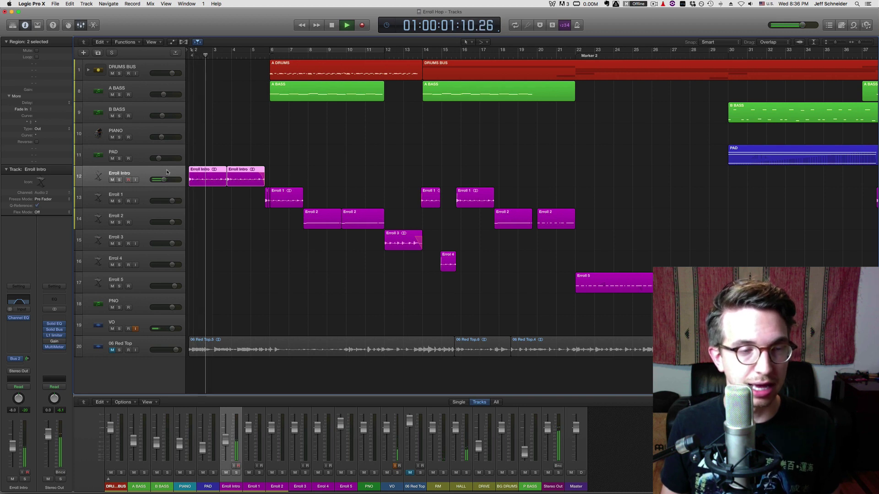
key(space)
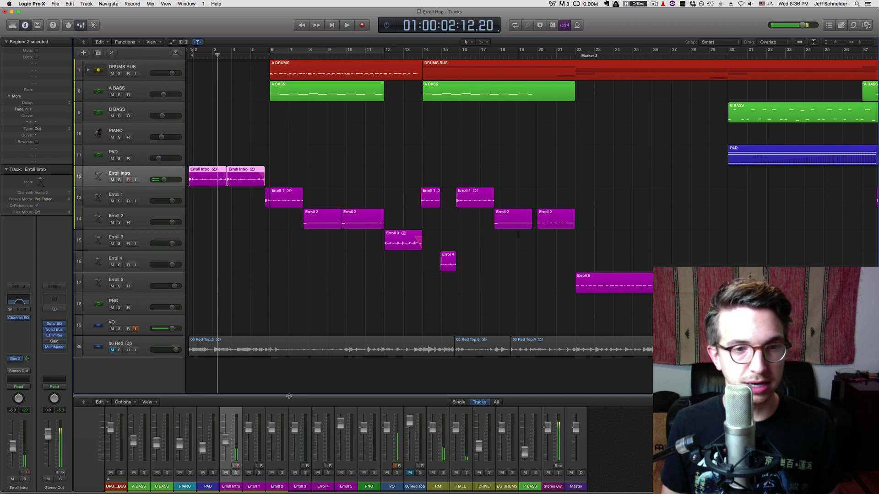
Enlarge the mixer to reveal the channels' audio effects, sends and outputs
drag(289, 396, 290, 269)
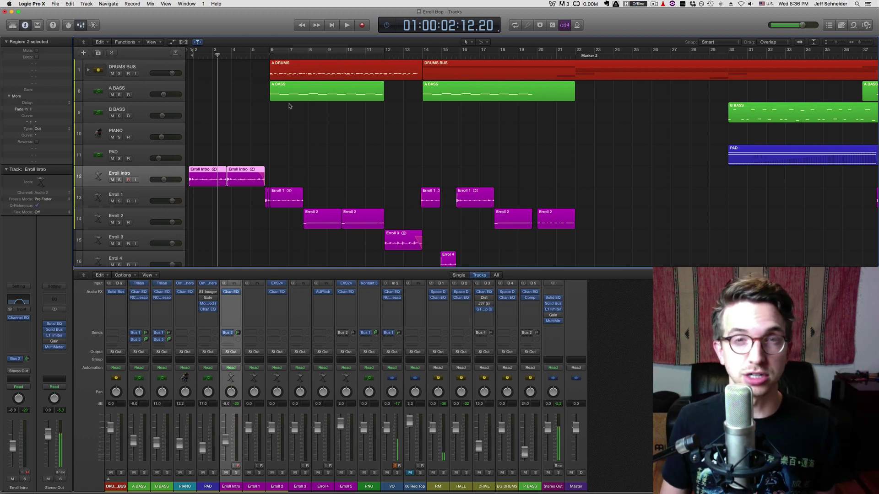
Enlarge the mixer and examine the Channel EQ settings on the Erroll Intro channel
drag(216, 270, 216, 220)
click(230, 266)
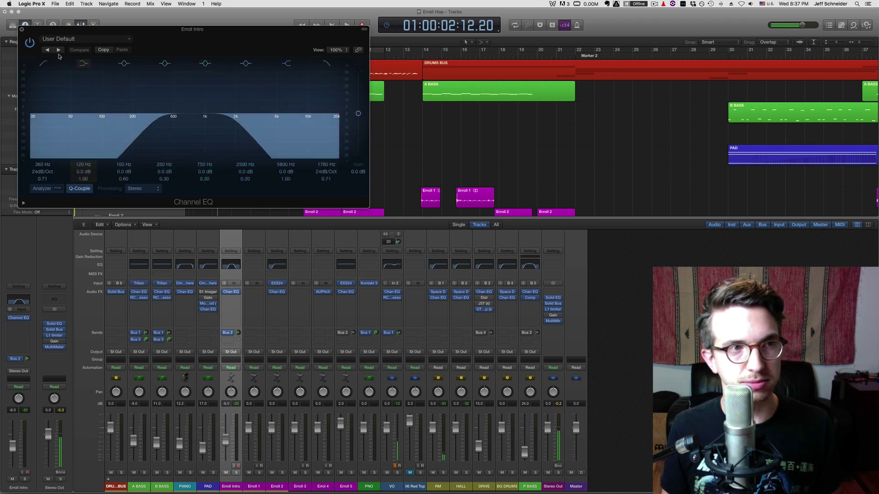
click(22, 30)
Play the full arrangement from the beginning of the song through the Erroll 1 sample and stop before the first Erroll 2 region
key(Return)
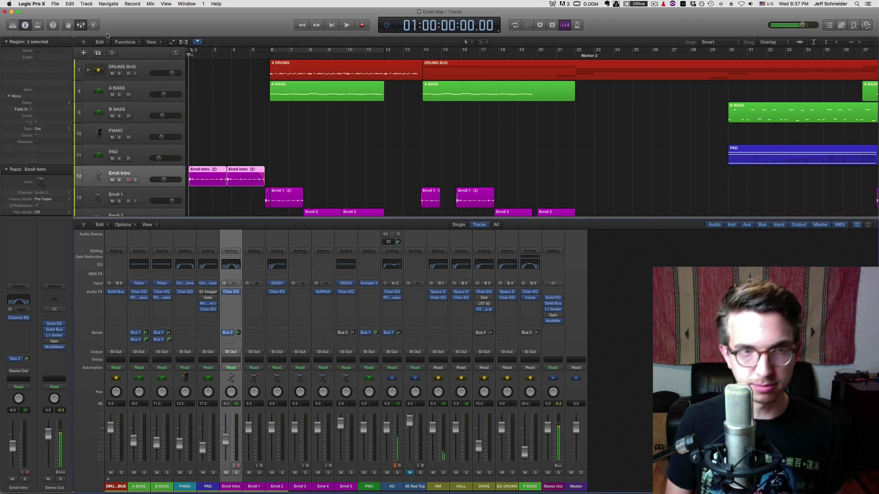
key(space)
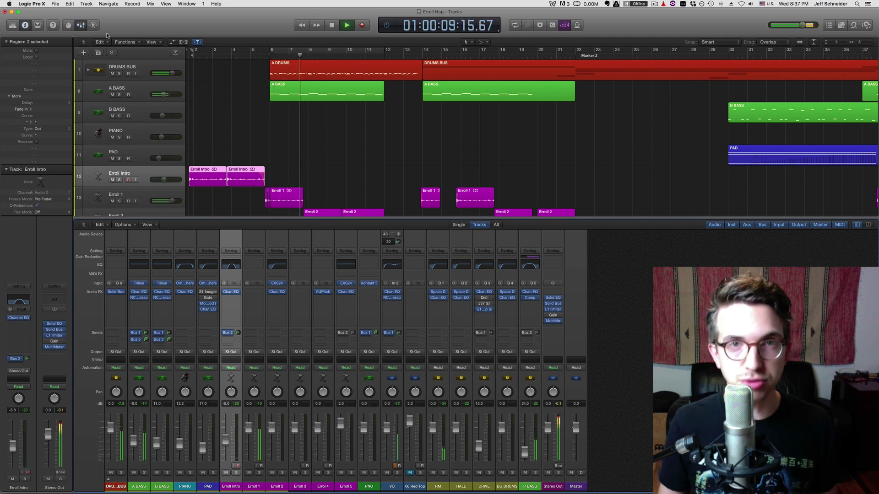
key(space)
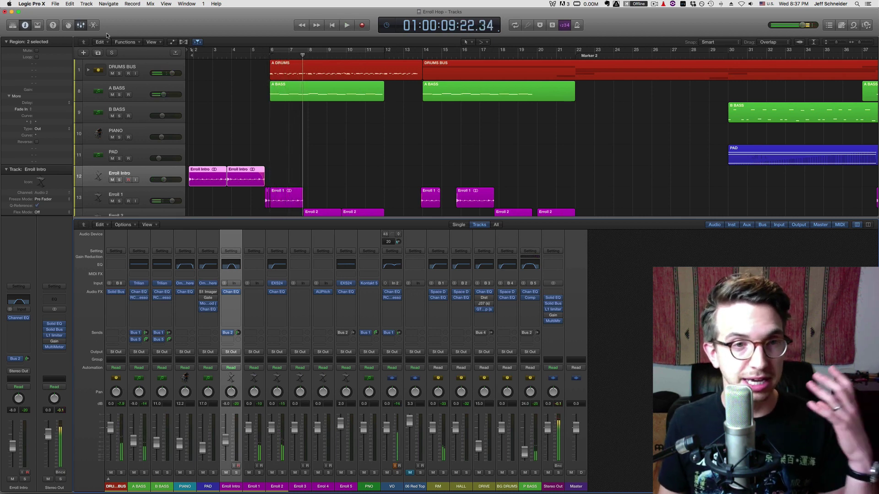
Replay the intro from the song's start, bypassing and re-enabling the Erroll Intro channel's Channel EQ to compare the sound
key(Return)
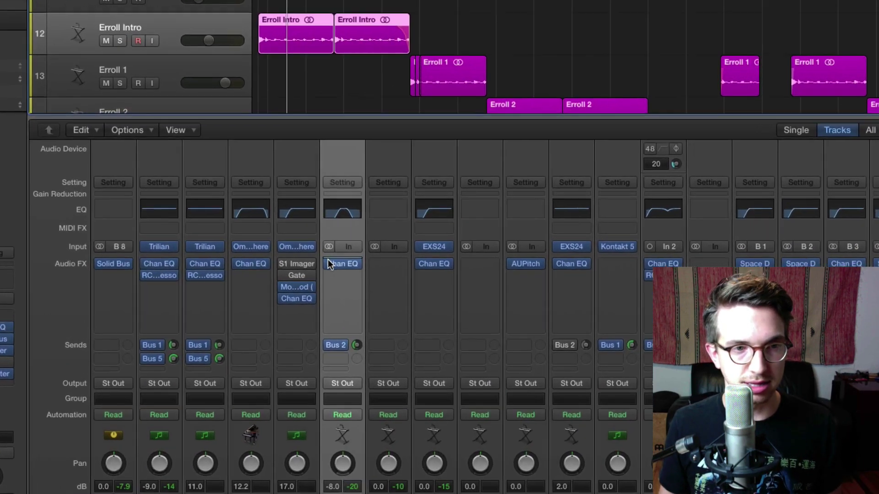
mouse_move(223, 291)
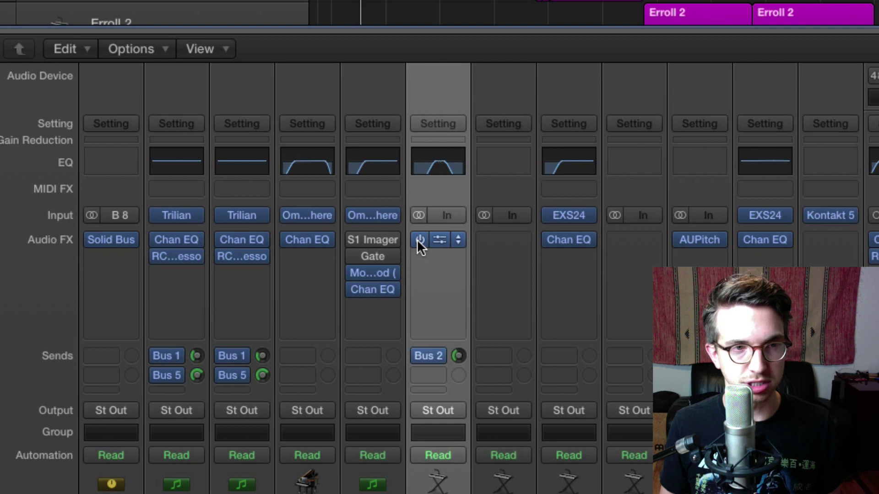
click(417, 240)
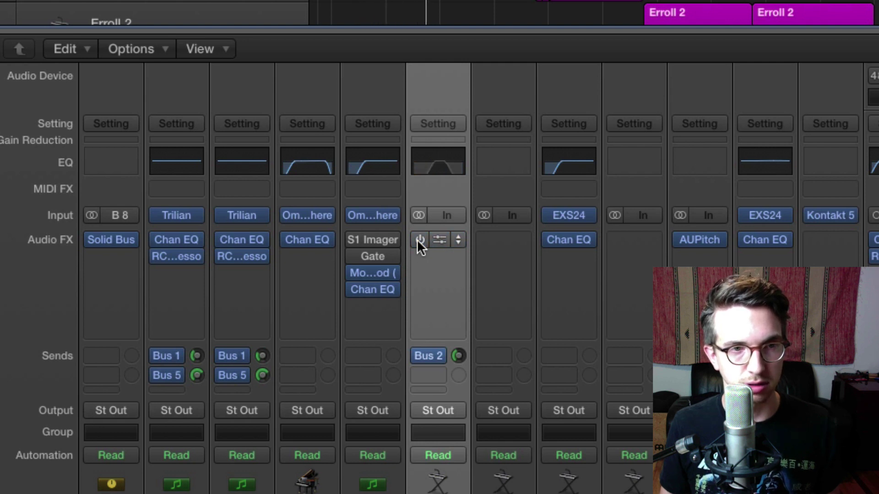
click(417, 241)
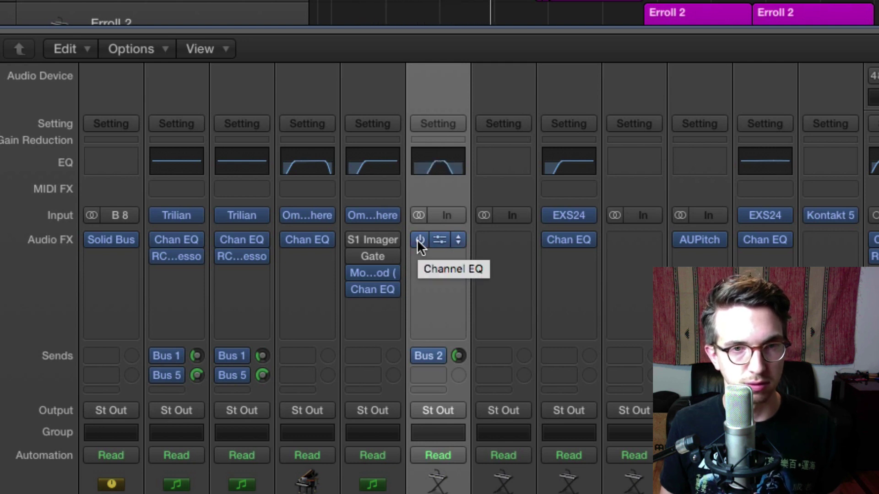
click(418, 240)
click(417, 240)
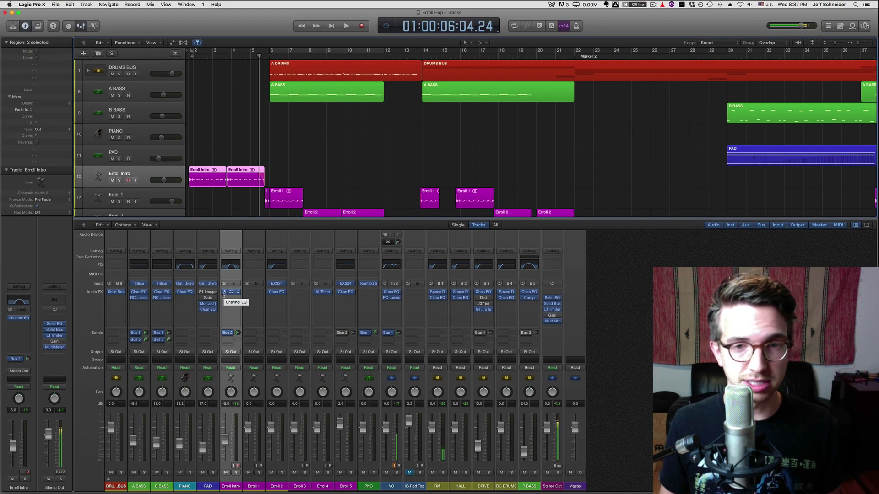
Shrink the mixer to show more tracks, and continue playback from the end of the intro into the first A DRUMS and A BASS regions
drag(409, 218, 409, 264)
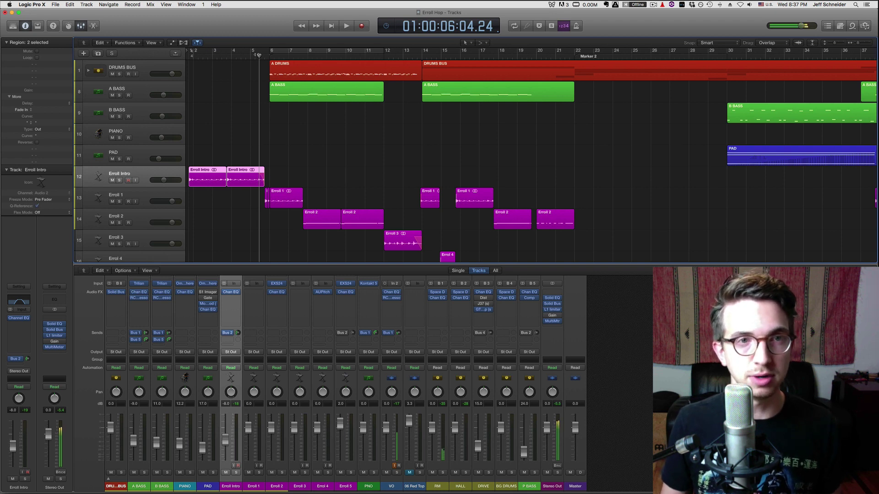
key(space)
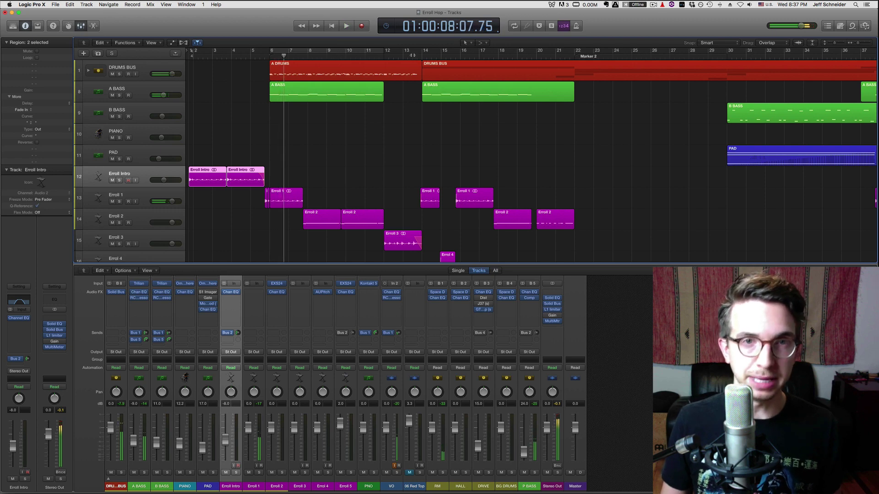
Play the second chopped-sample section from just before bar 14 to about bar 16, pausing partway
click(418, 55)
key(space)
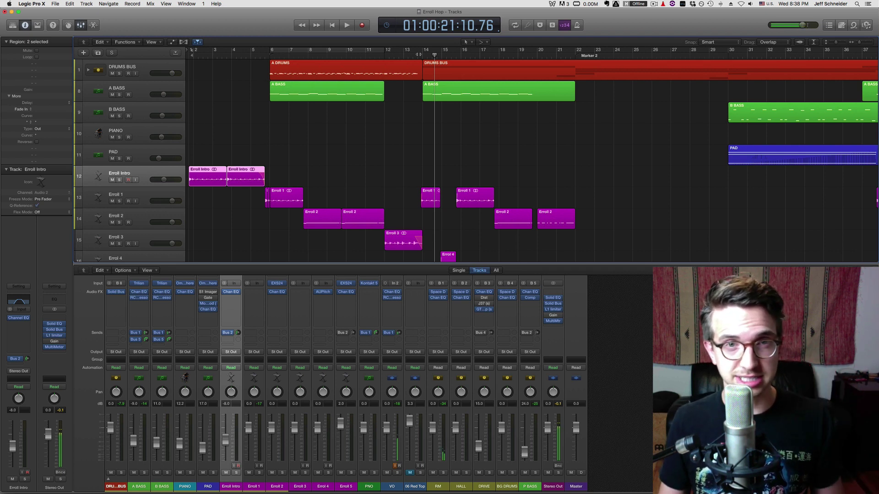
key(space)
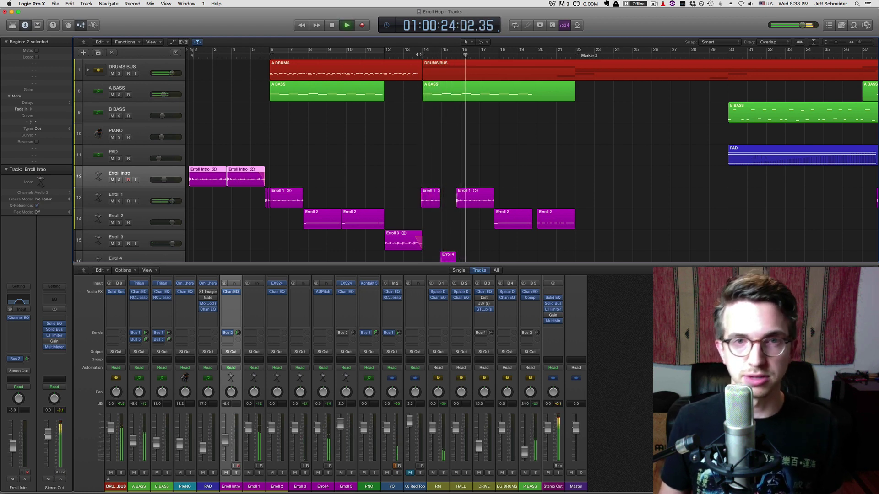
key(space)
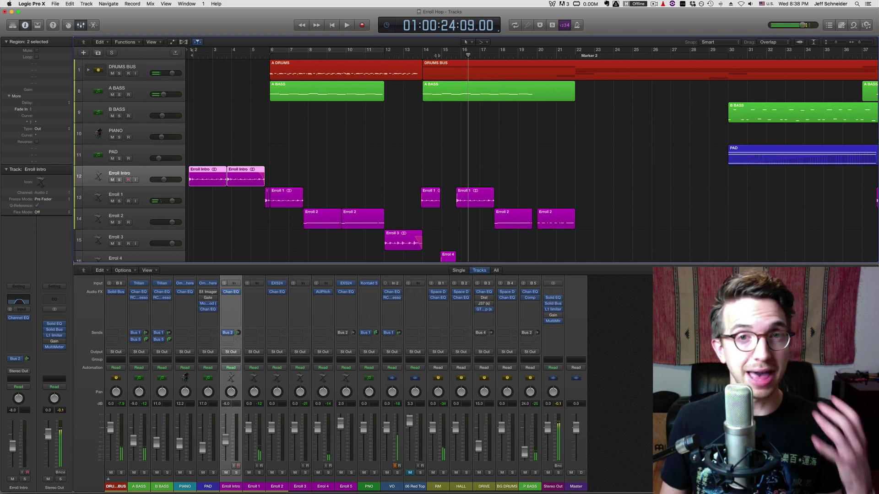
Select the PNO track and switch to Synthesia
scroll(437, 56, down, 1)
scroll(437, 57, down, 1)
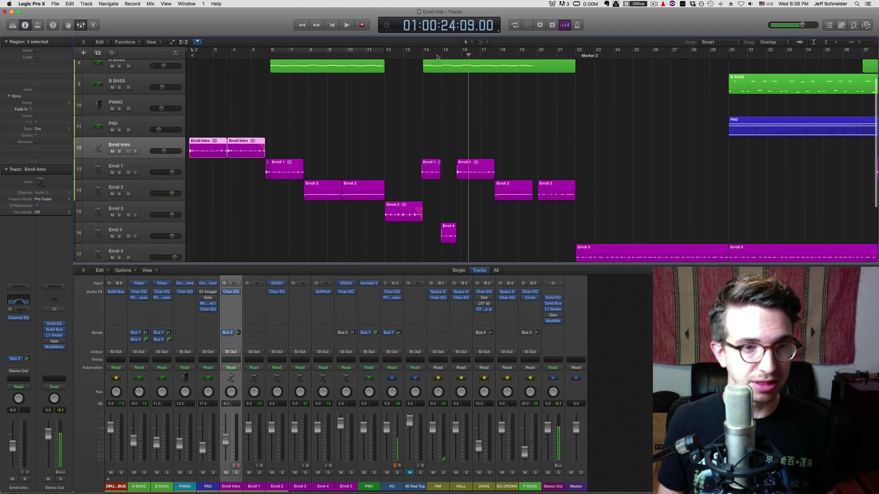
scroll(250, 210, down, 4)
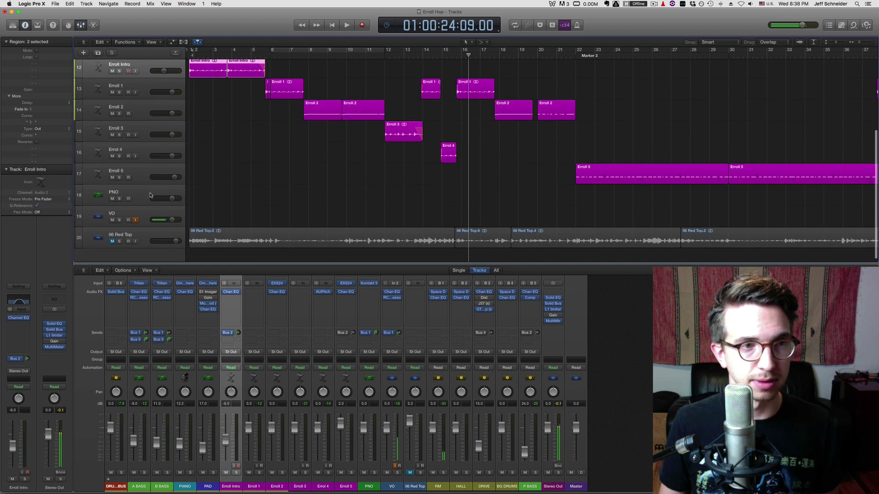
click(143, 194)
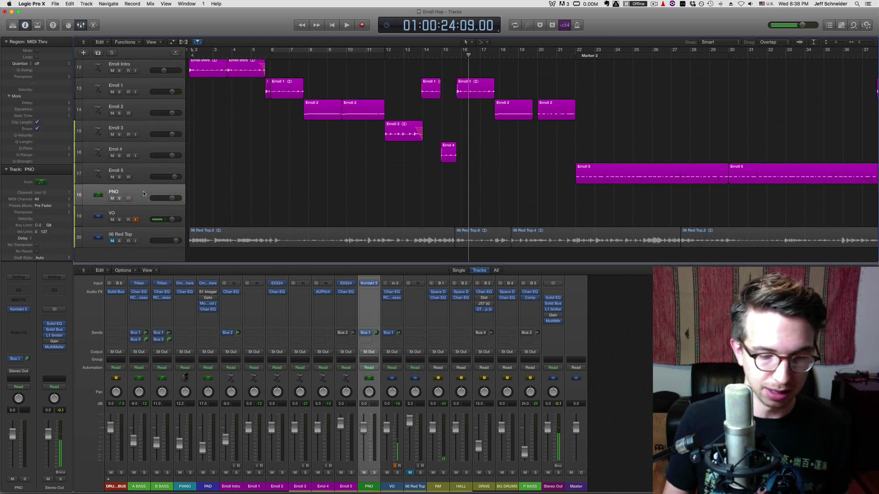
key(super+Tab)
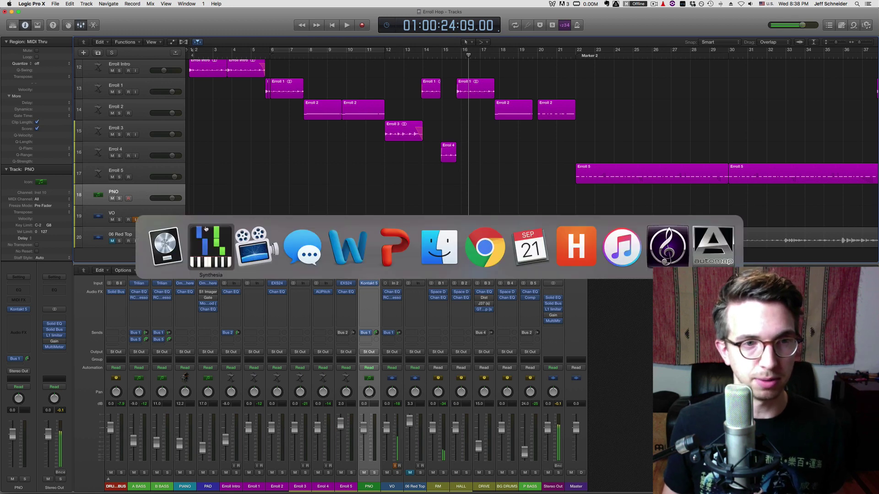
click(212, 246)
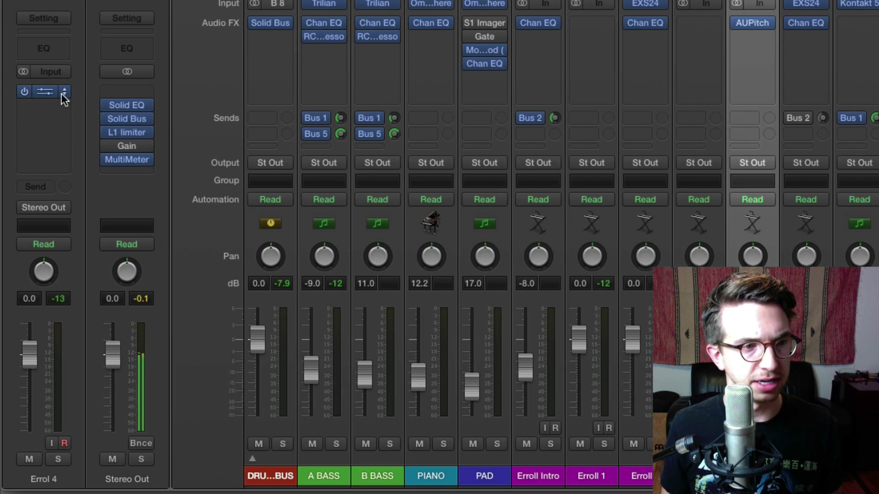
Look up AUPitch among Apple's Audio Units for the Errol 4 channel's effect slot, and view its pitch settings
click(62, 93)
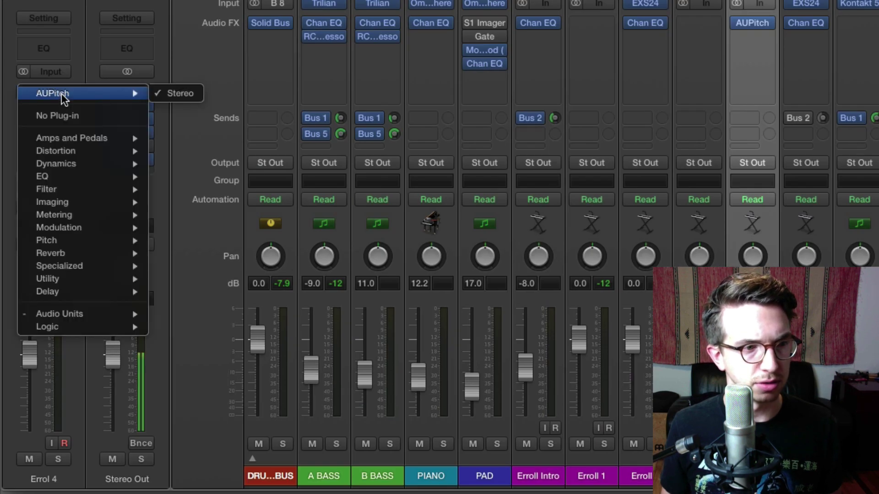
mouse_move(89, 315)
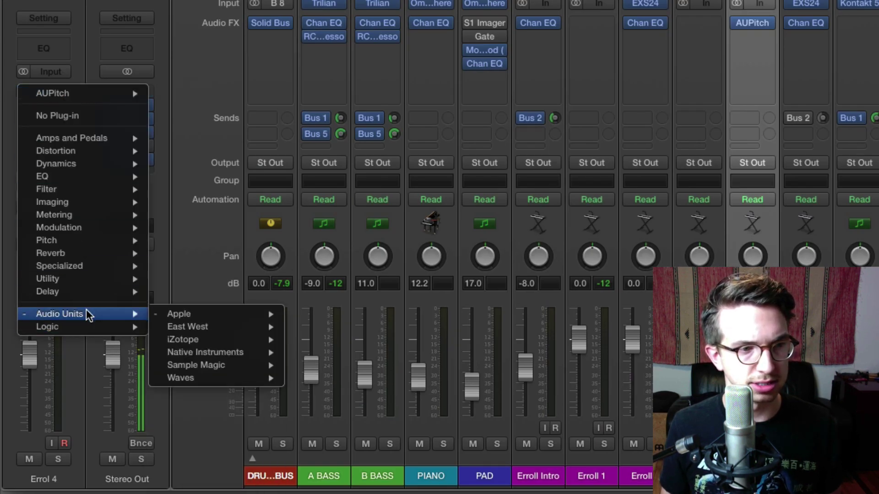
mouse_move(190, 315)
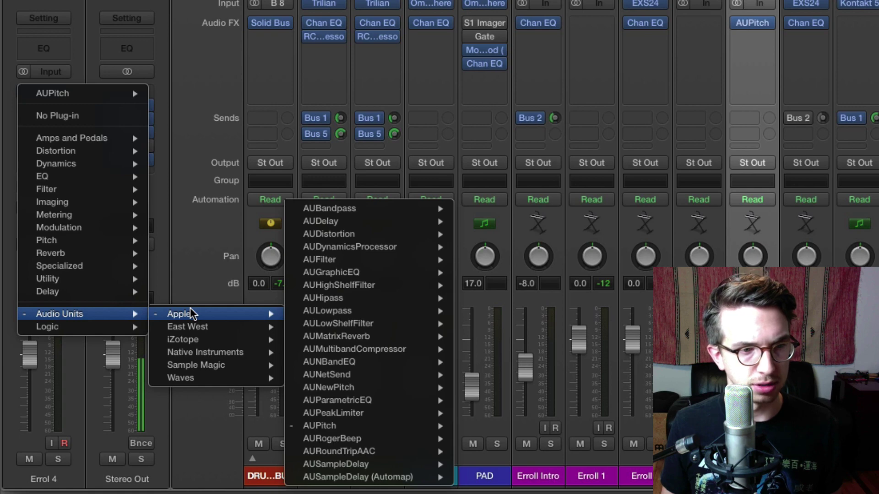
mouse_move(352, 414)
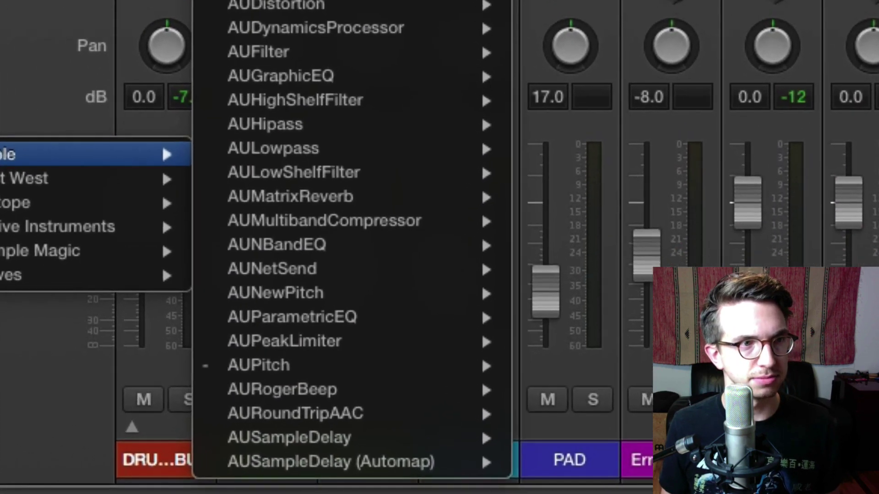
click(320, 421)
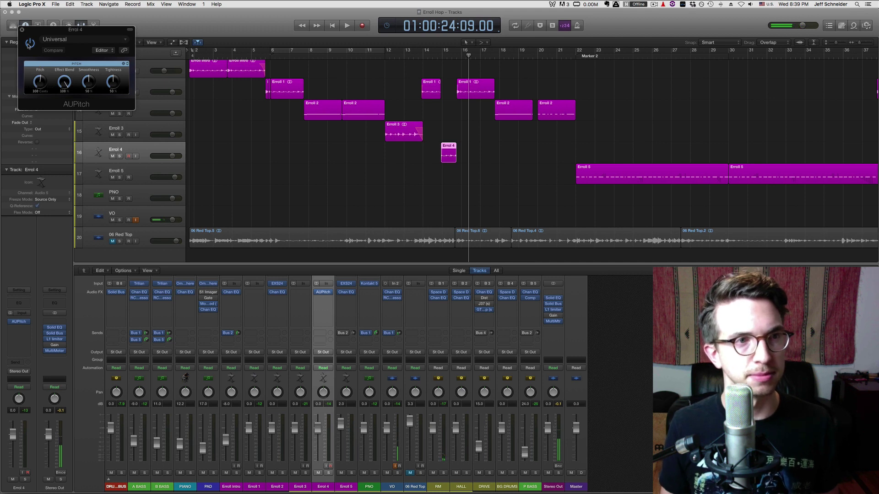
key(super+w)
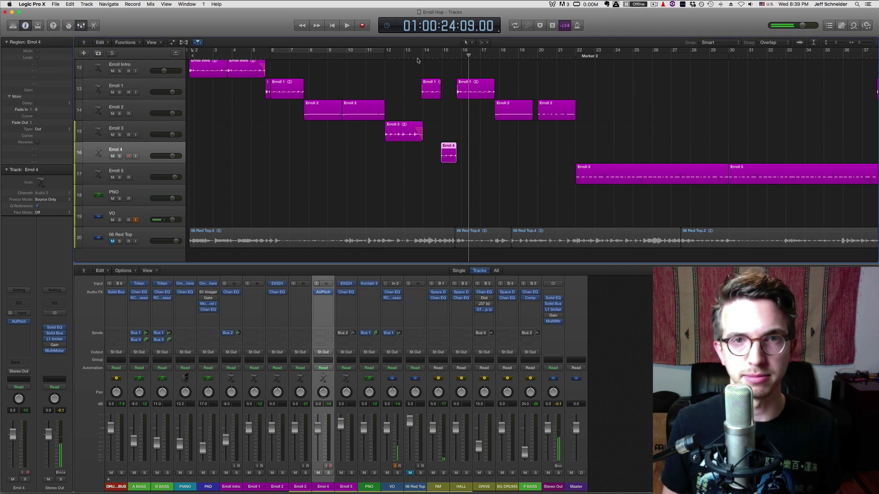
Move the playhead back to bar 14 and play through the Errol 4 chop into the Erroll 5 section
key(comma)
key(comma)
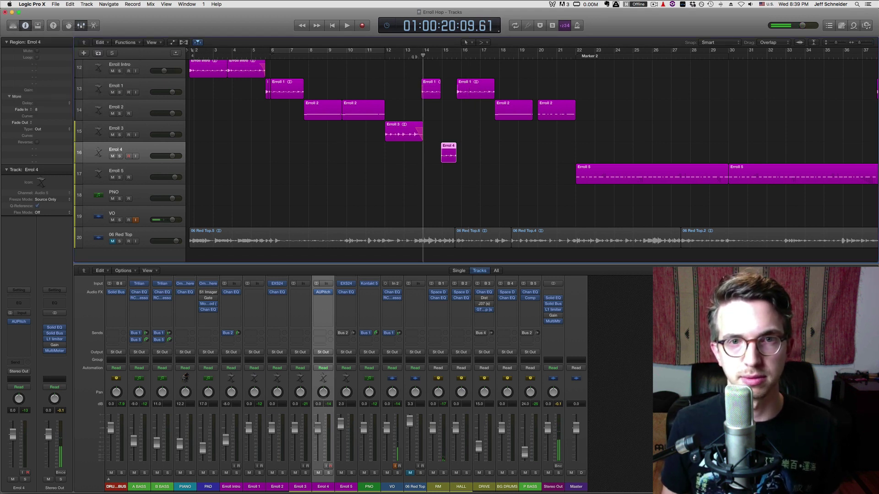
key(space)
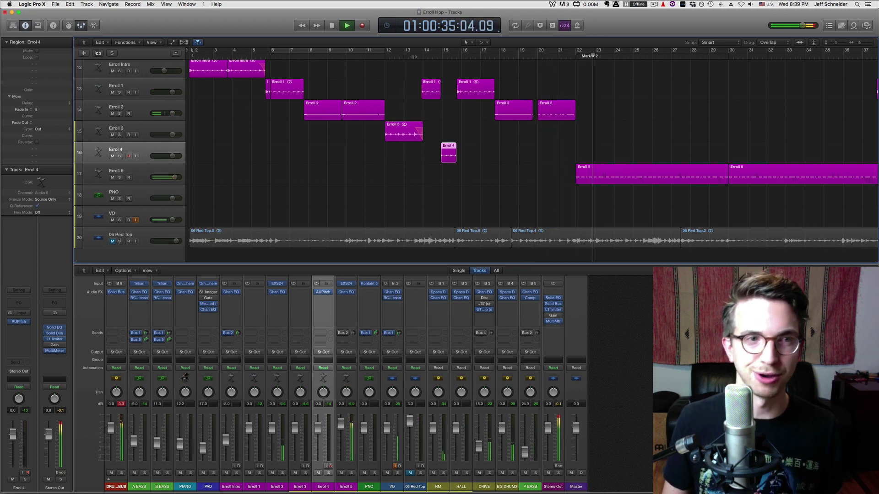
key(space)
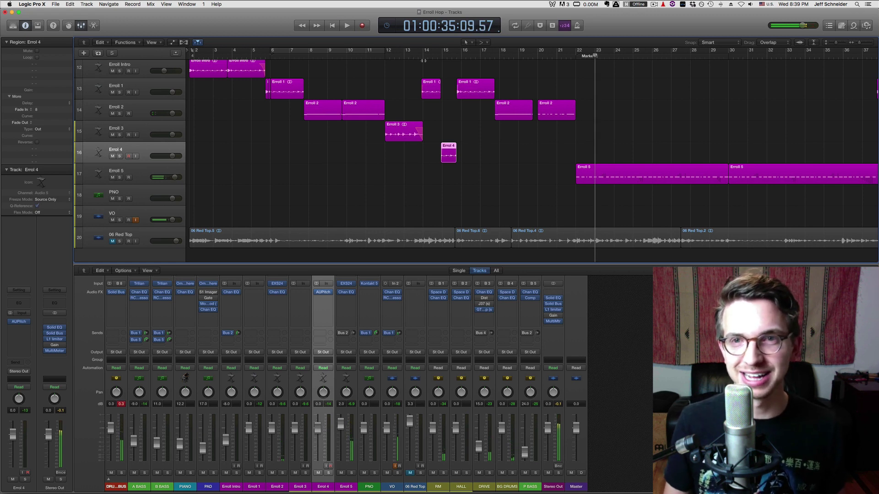
Play the transition into the Erroll 5 section at Marker 2, starting between bars 20 and 21
scroll(454, 77, right, 8)
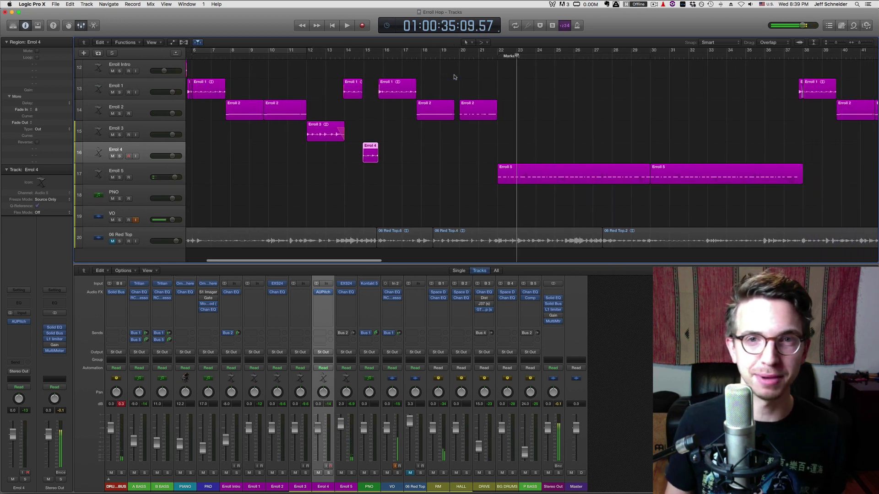
scroll(454, 77, right, 8)
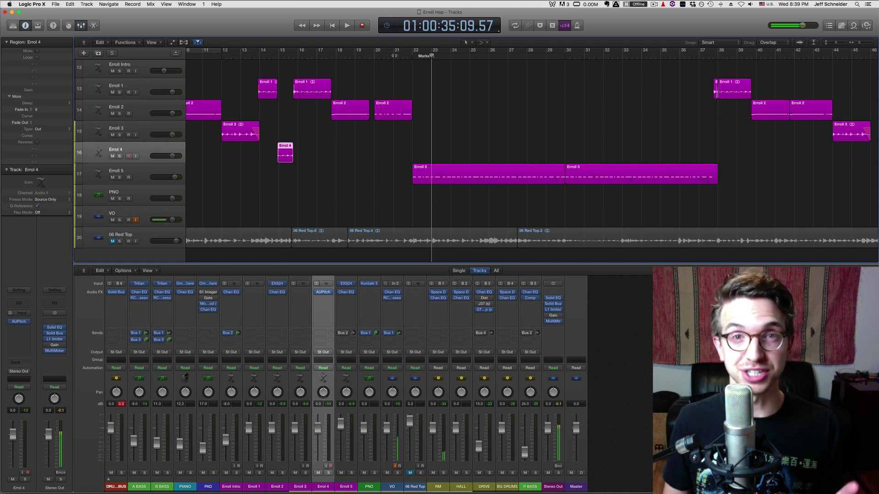
click(388, 54)
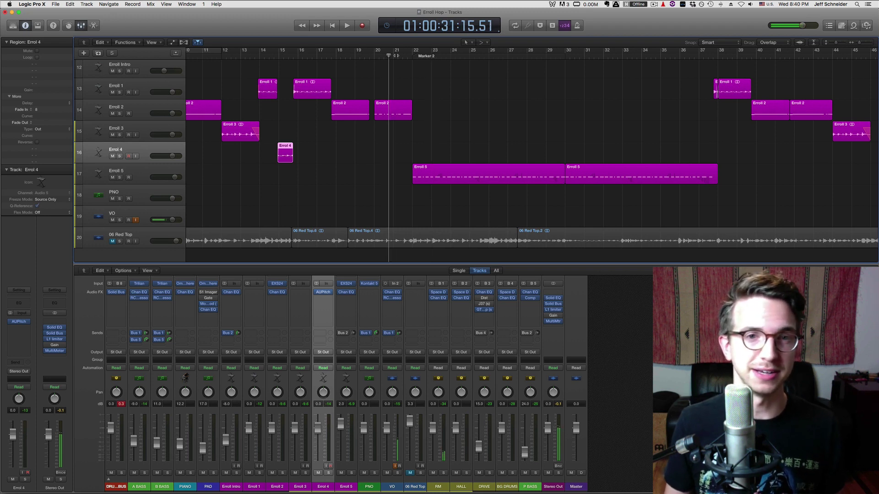
key(space)
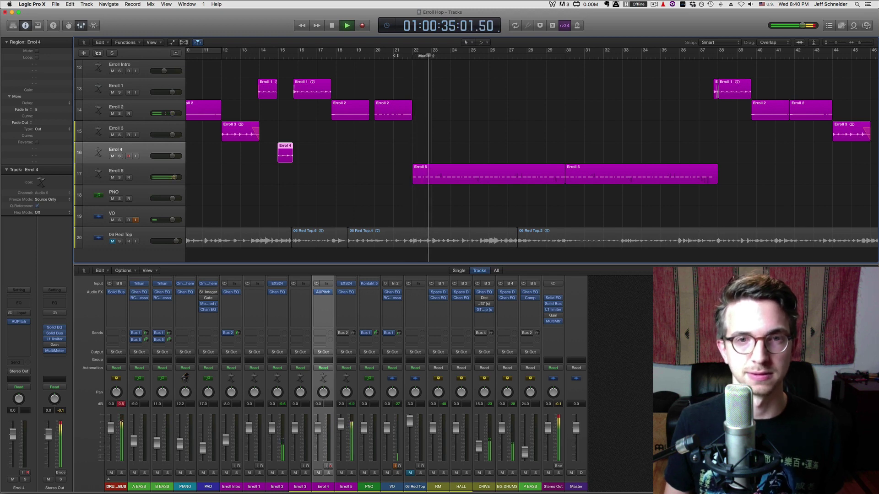
scroll(435, 92, up, 2)
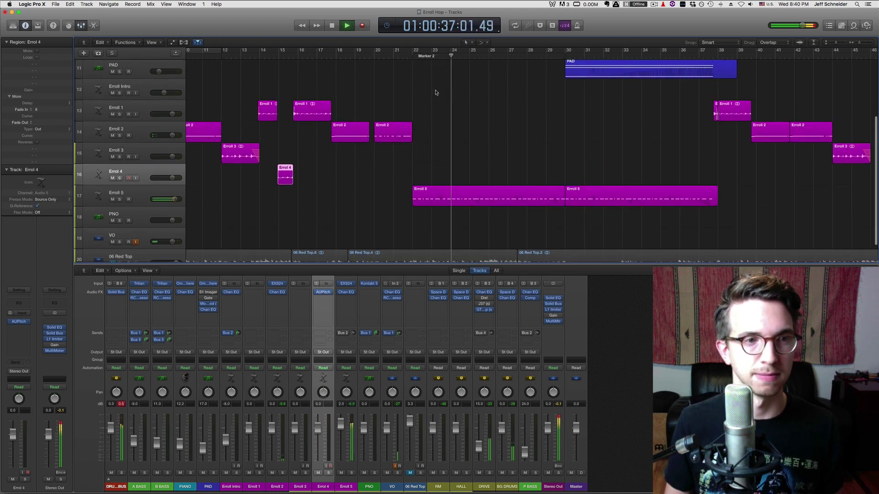
scroll(435, 92, up, 2)
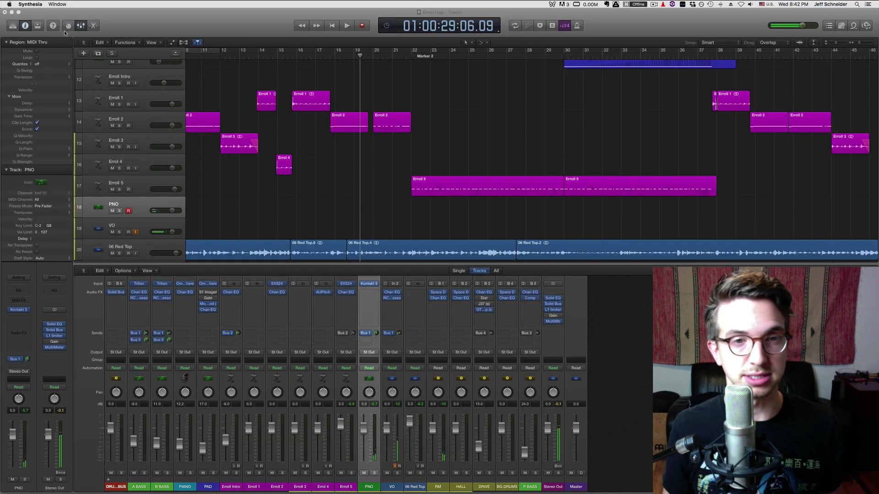
Play the mix from about bar 19 into the Erroll 5 section with the PNO track selected
key(space)
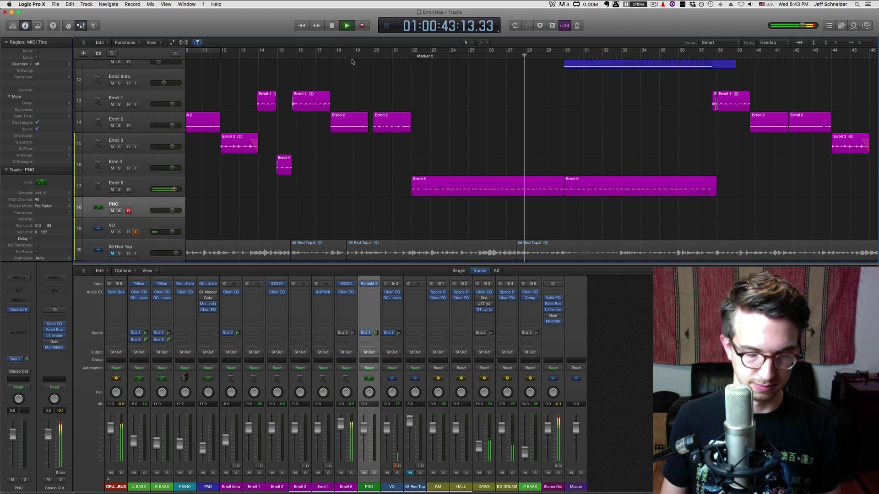
Hide the mixer and play the Erroll 5 section through the B BASS and PAD entries to about bar 38
key(p)
key(p)
scroll(370, 74, up, 5)
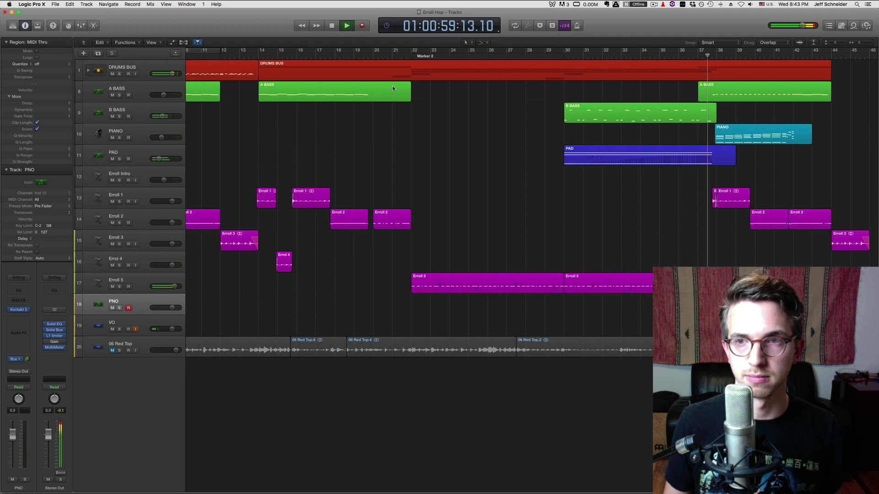
key(space)
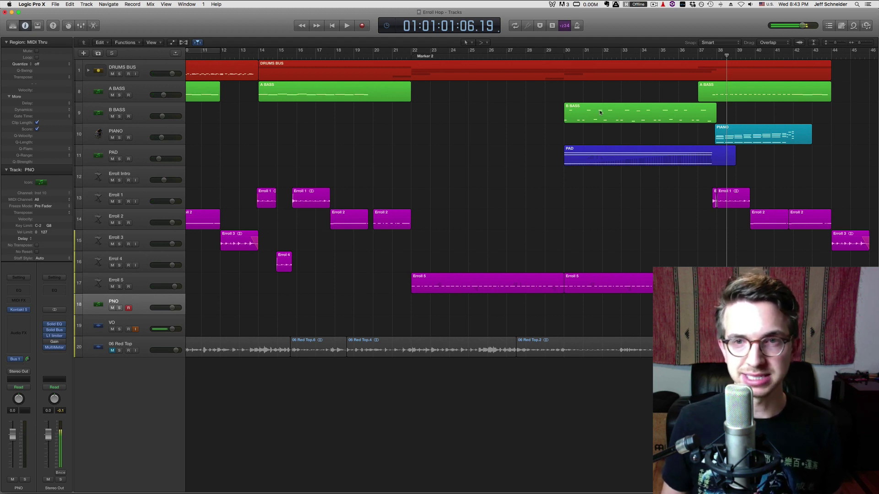
Enlarge the track rows and select the B BASS region starting at bar 30
key(super+Down)
key(super+Down)
click(587, 124)
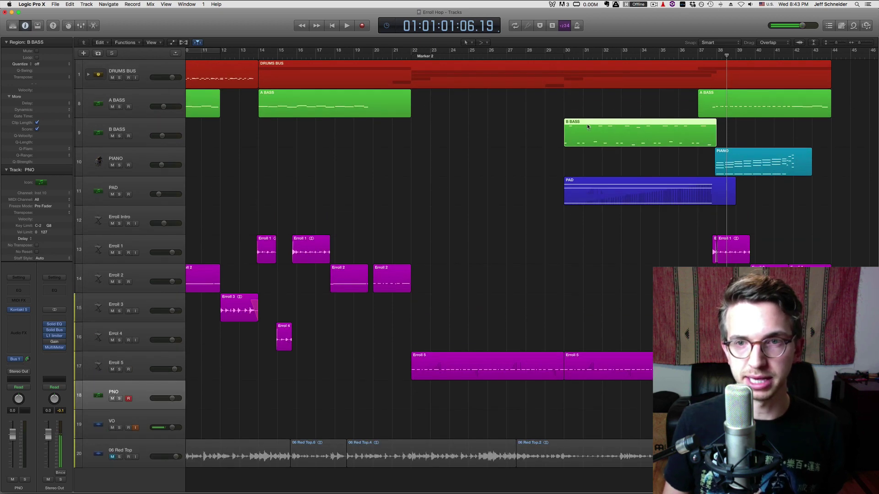
Open the PAD region in the Piano Roll and view its Modulation curve from bar 30
click(580, 189)
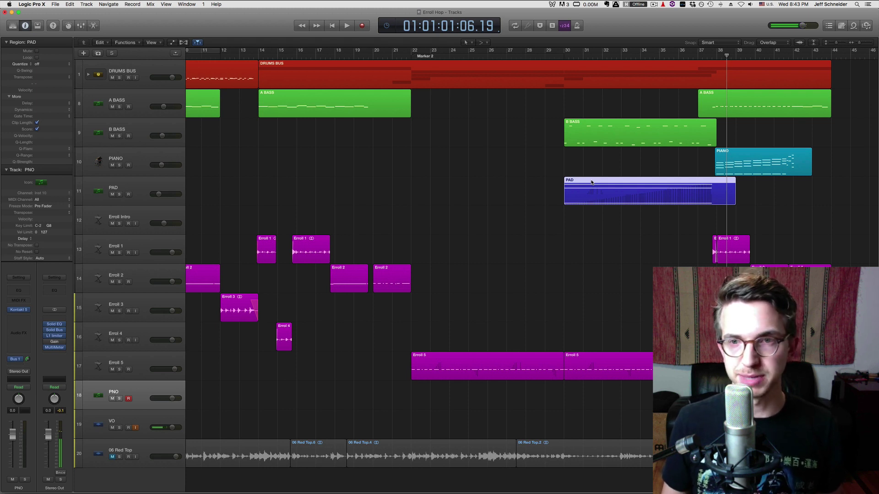
double_click(591, 182)
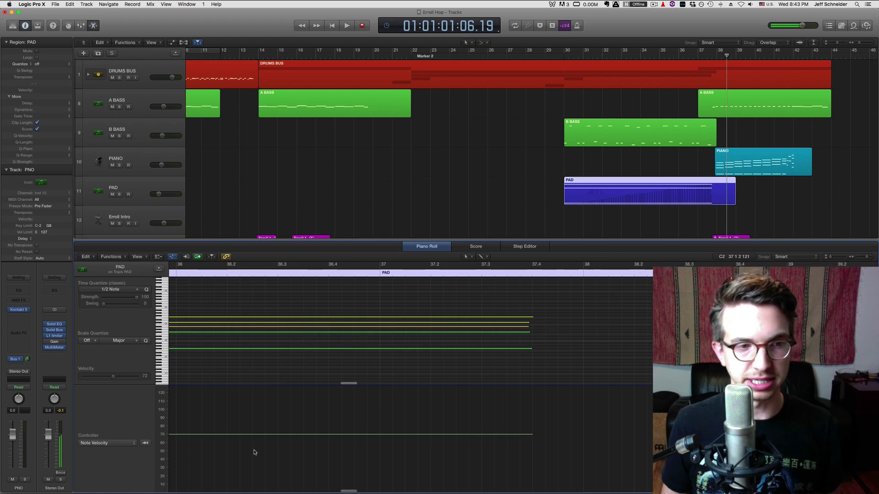
click(145, 443)
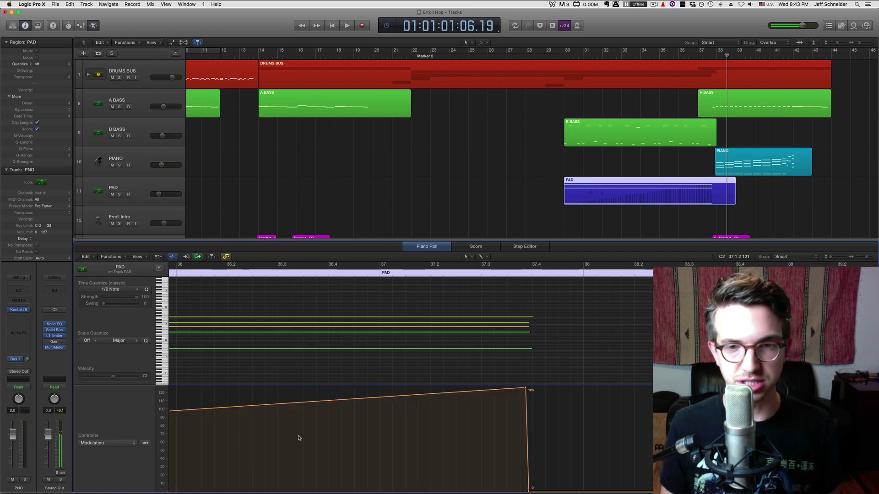
scroll(298, 438, down, 5)
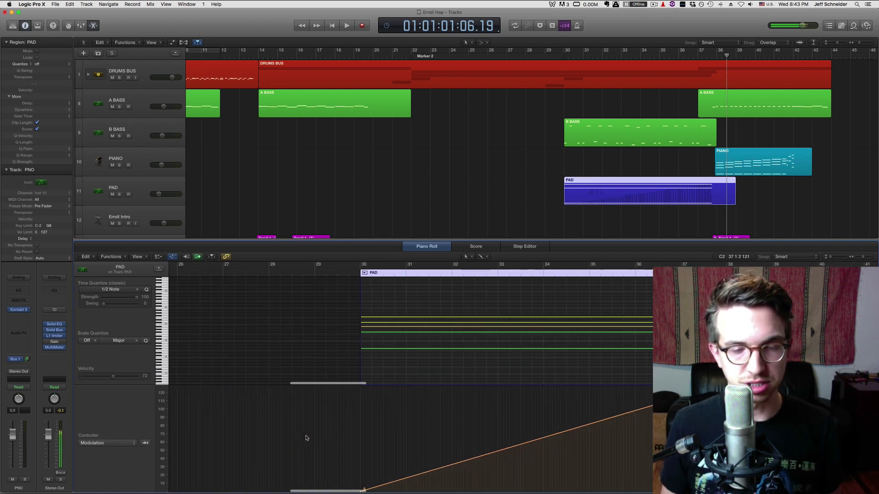
scroll(306, 438, up, 2)
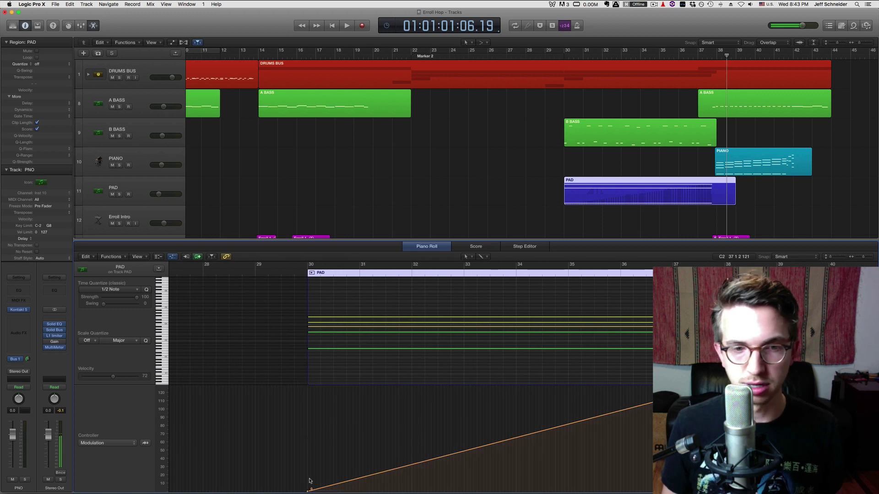
Solo the PAD track and play its modulation rise from just before bar 30 to about bar 38
click(295, 273)
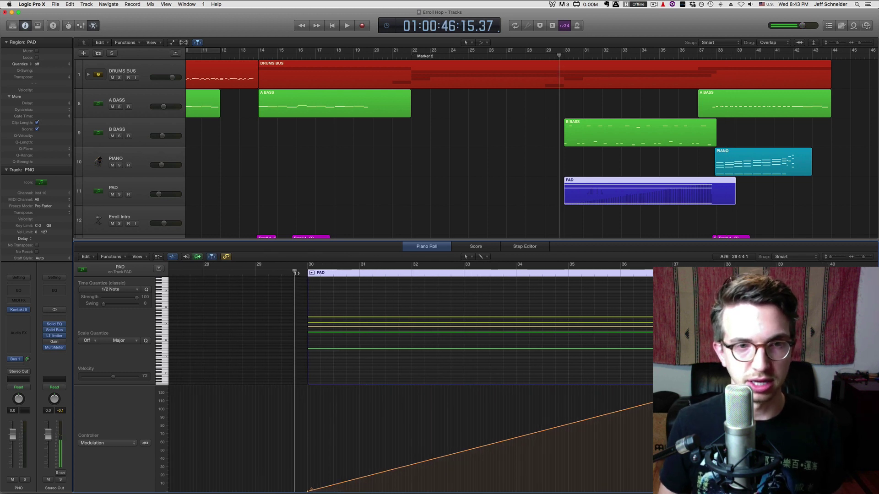
key(space)
click(119, 195)
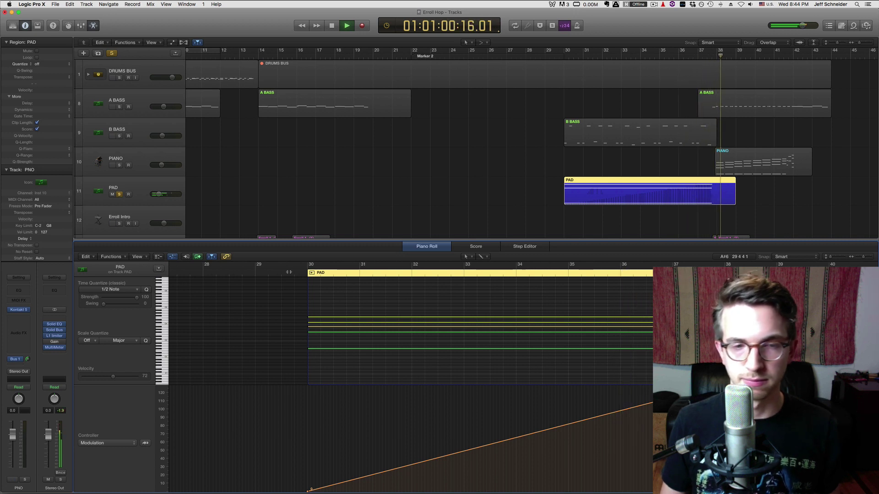
key(space)
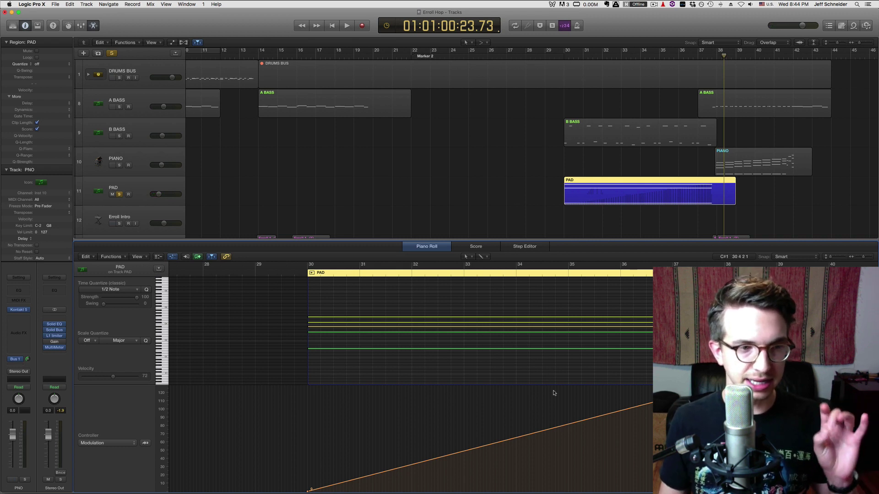
Show the Pitch Bend curve of the PAD region and compare it with the Erroll 5 region at bar 30
click(116, 446)
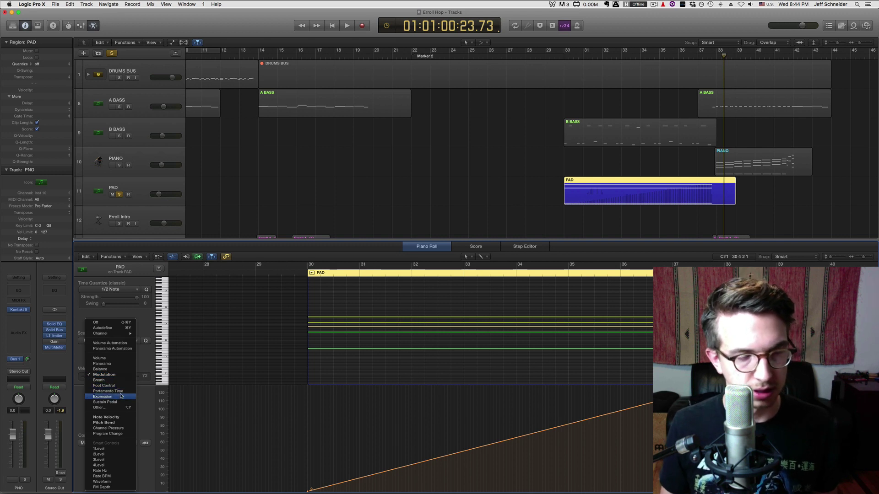
click(105, 422)
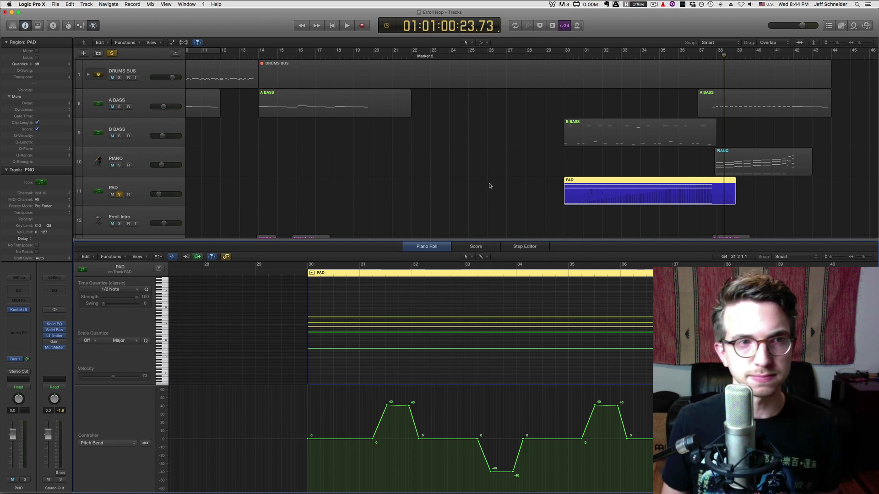
scroll(489, 104, down, 5)
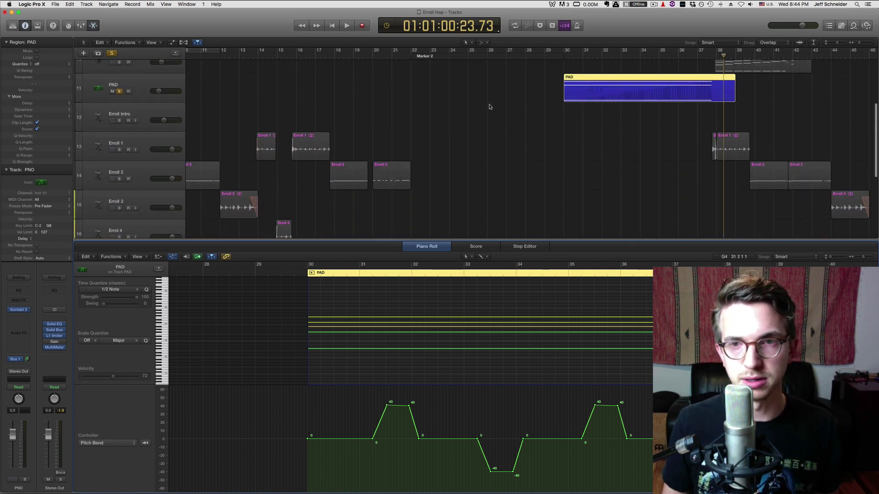
scroll(489, 107, down, 4)
click(603, 155)
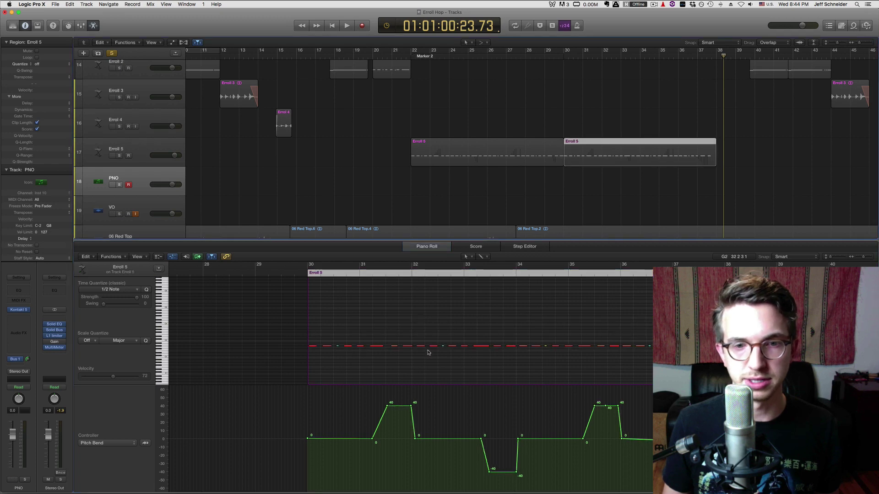
Close the Piano Roll, unsolo the PAD track, and expand the DRUMS BUS stack to show its drum tracks
scroll(431, 156, up, 4)
key(e)
scroll(433, 155, up, 4)
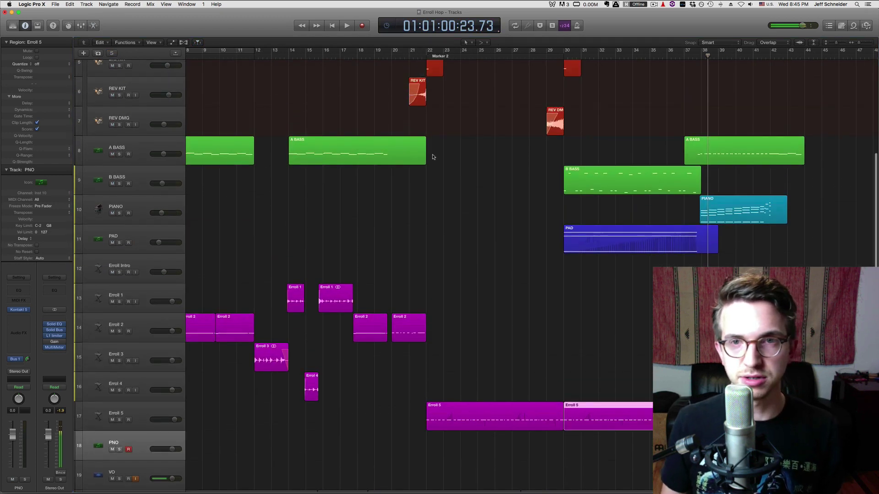
scroll(433, 155, up, 1)
scroll(432, 157, up, 3)
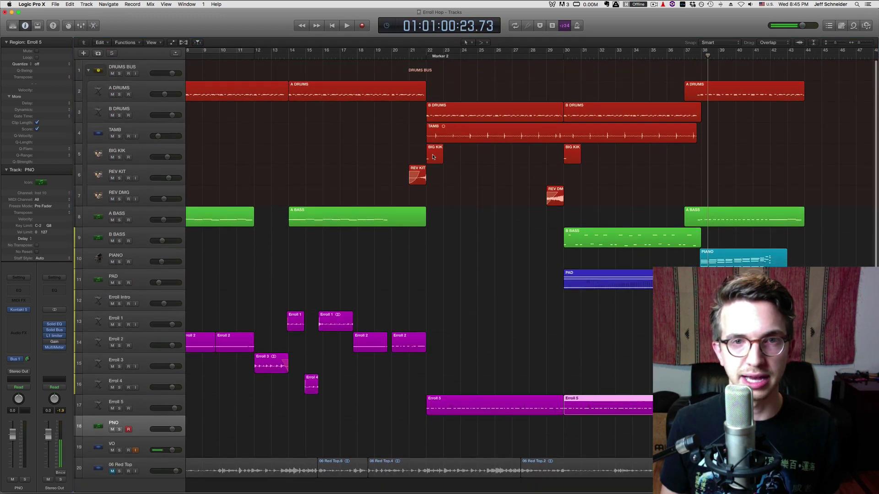
Play the drum section through Marker 2, soloing DRUMS BUS to hear it alone and then unsoloing it
key(alt+comma)
key(space)
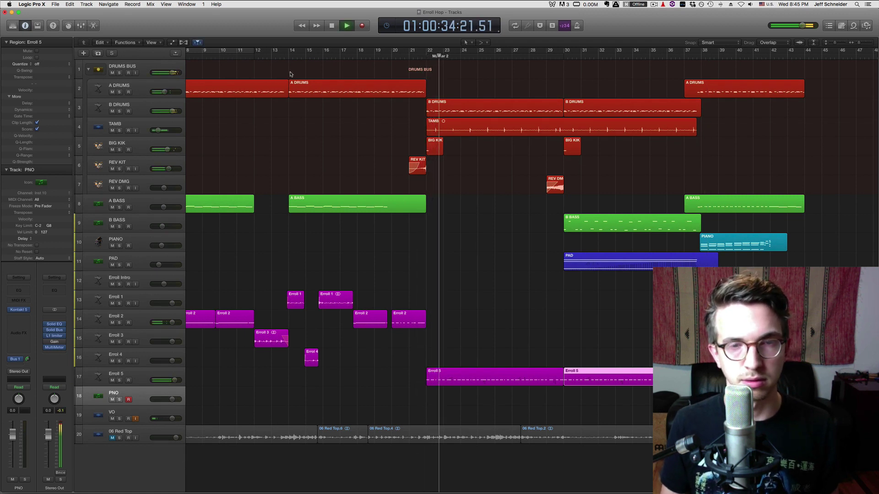
click(120, 73)
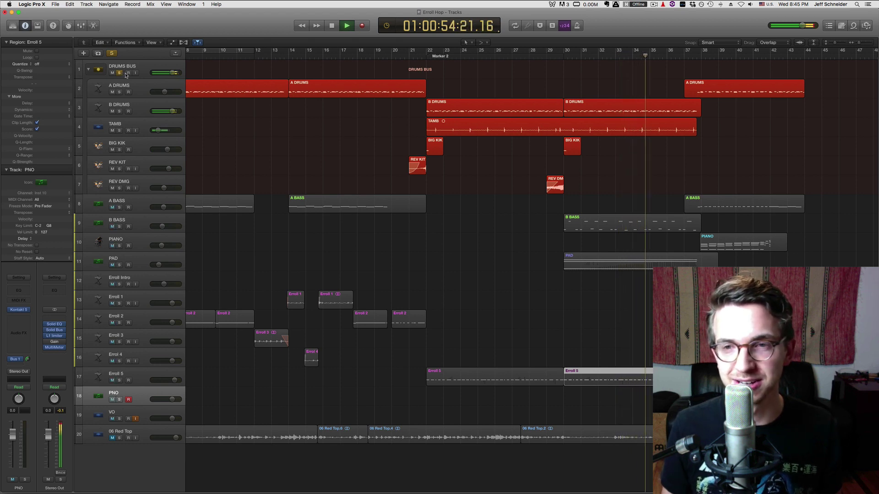
click(120, 74)
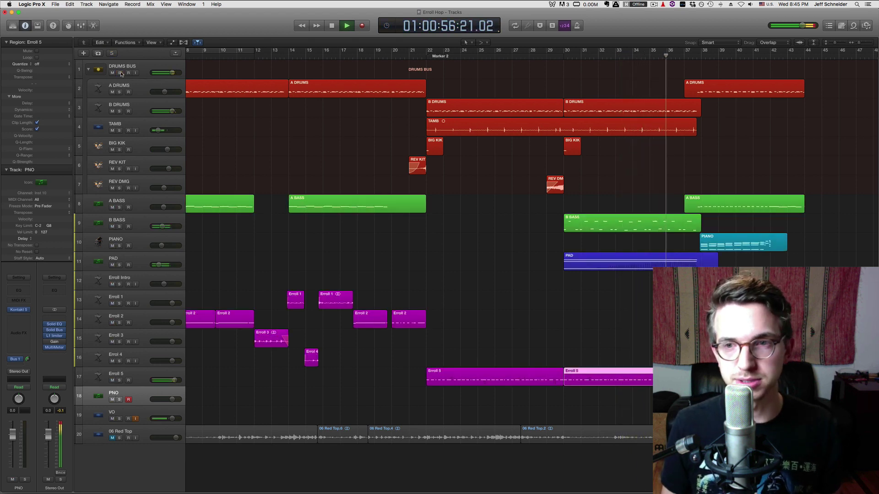
Continue playback through the returning A DRUMS, A BASS and PIANO regions and stop near bar 43
scroll(397, 133, right, 3)
scroll(397, 133, right, 5)
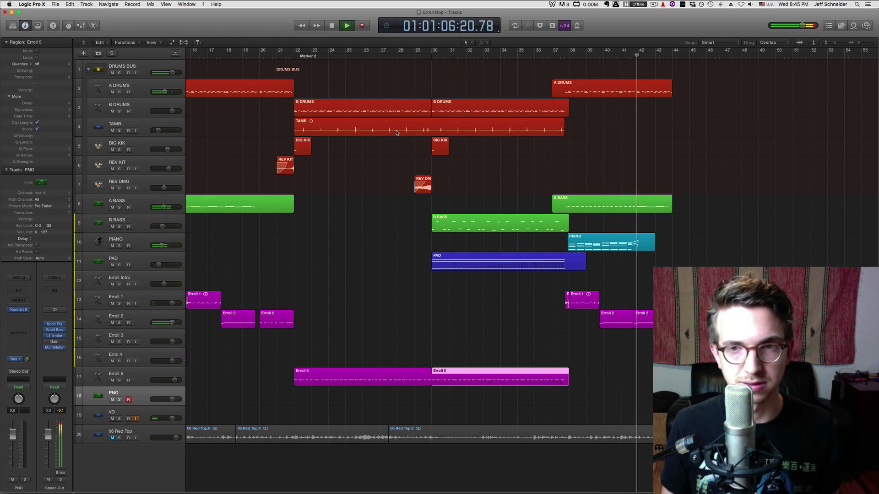
key(space)
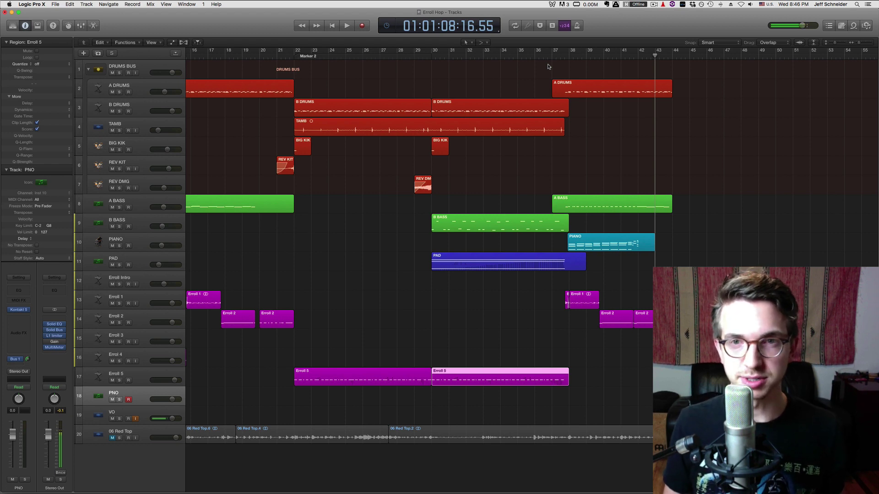
Place the playhead at bar 37 and open the A BASS region starting there in the Piano Roll
key(space)
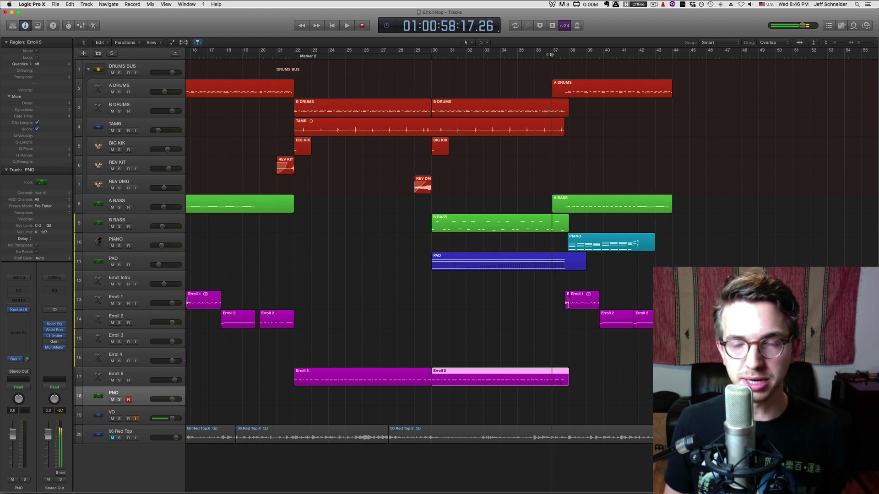
double_click(587, 203)
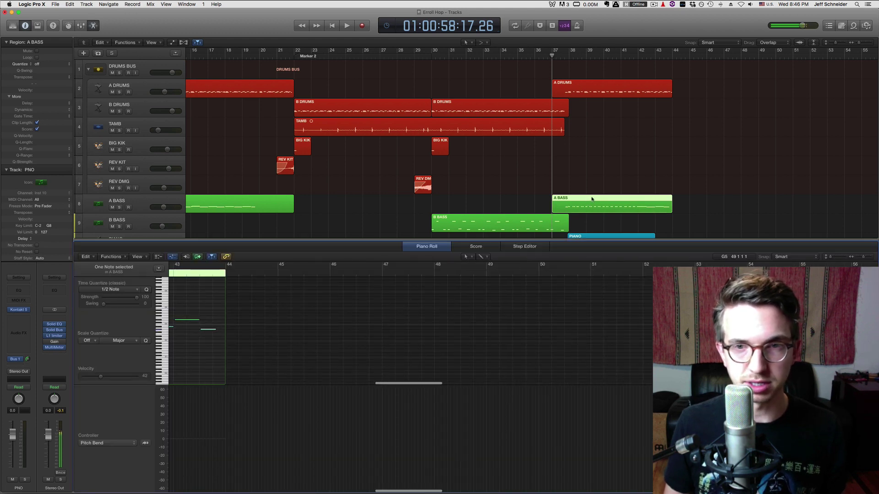
scroll(528, 295, down, 3)
key(z)
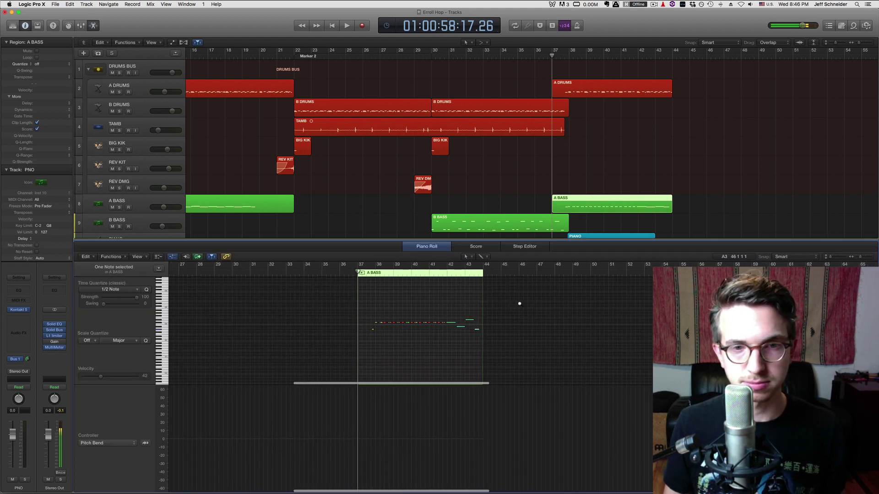
Zoom in on the A BASS notes and play them with the mix from bar 37 to bar 41
drag(390, 313, 524, 331)
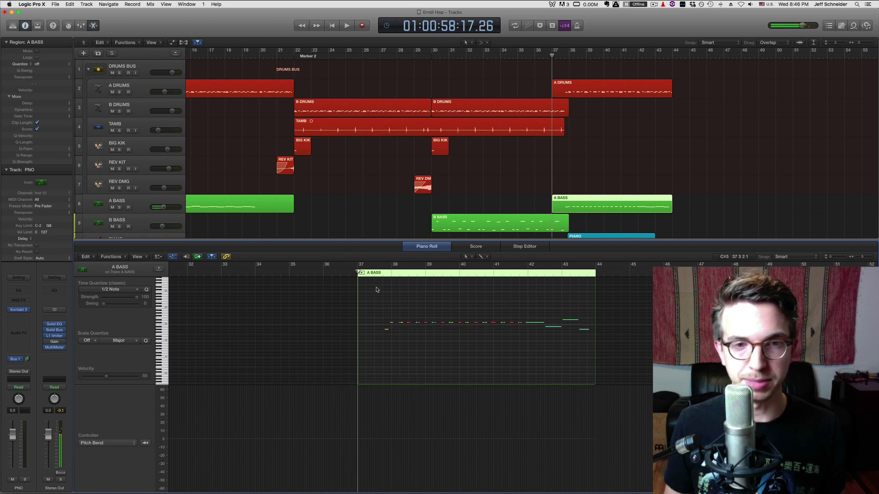
key(space)
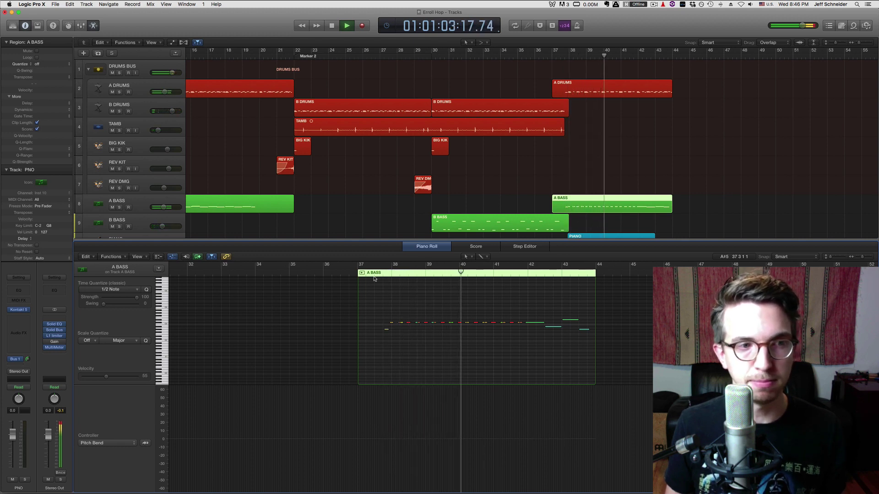
key(space)
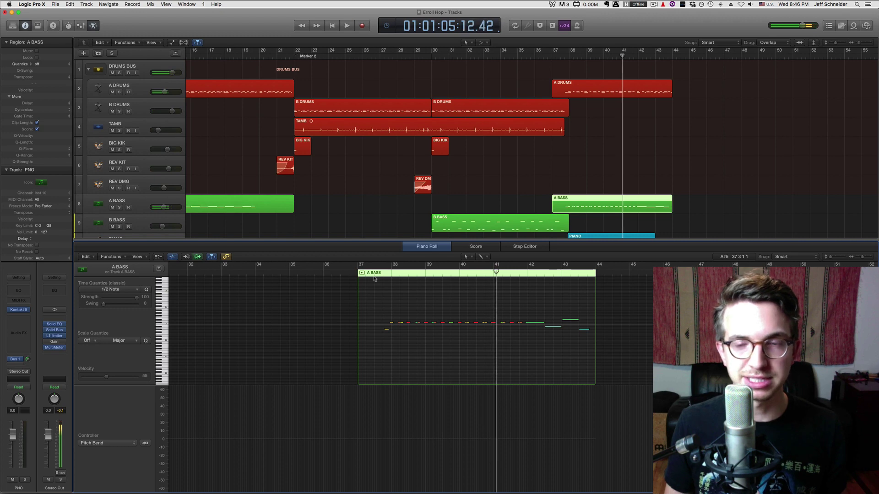
Play the mix from between bars 37 and 38 and close the Piano Roll to view all tracks
scroll(193, 175, down, 6)
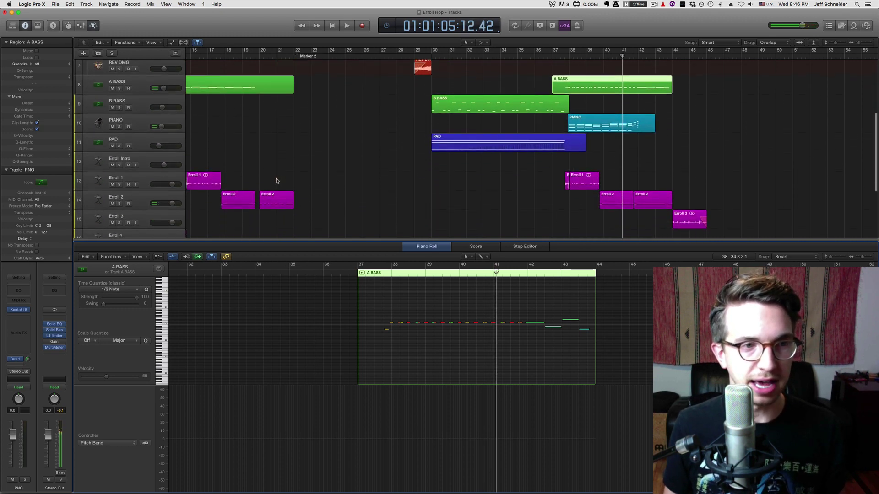
scroll(142, 165, down, 2)
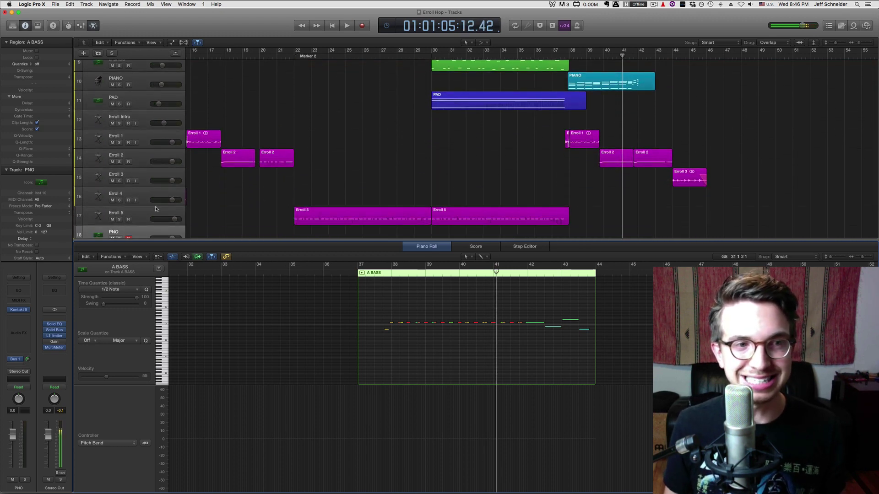
scroll(156, 209, down, 1)
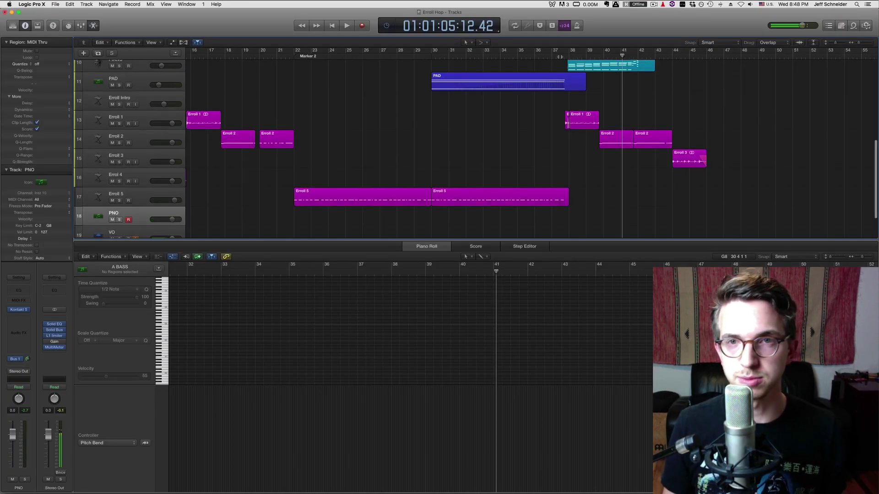
click(561, 56)
key(space)
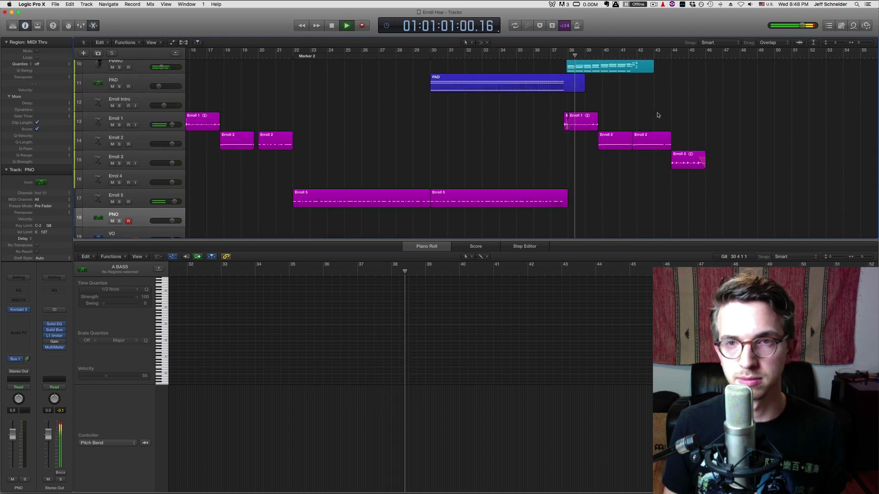
scroll(659, 115, up, 3)
key(e)
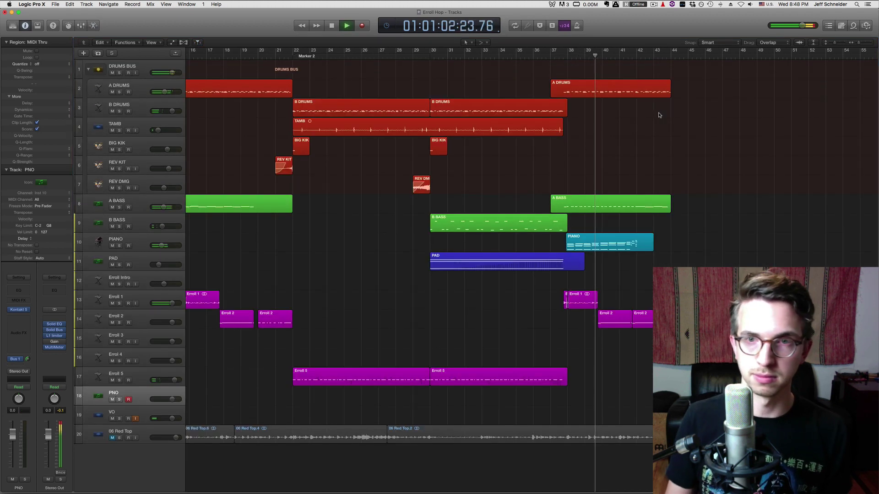
Open the PIANO region in the Piano Roll and play from bar 37 past the last Erroll 3 region
click(595, 238)
key(e)
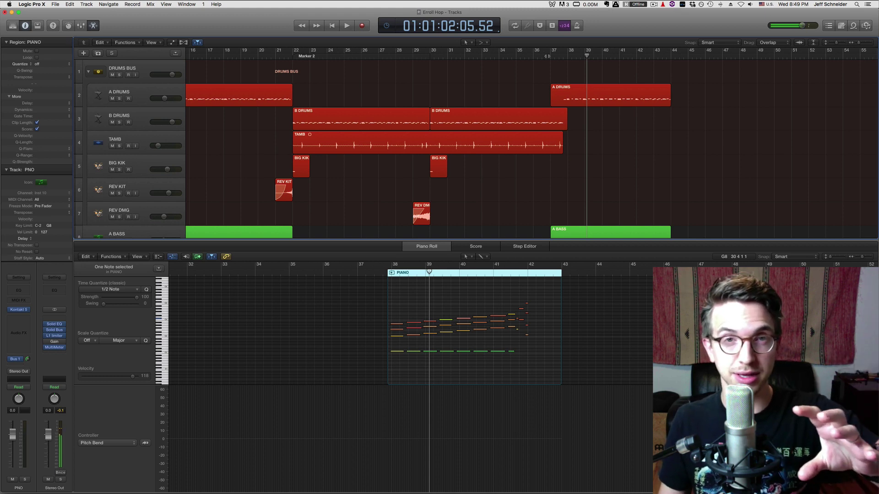
key(comma)
key(comma)
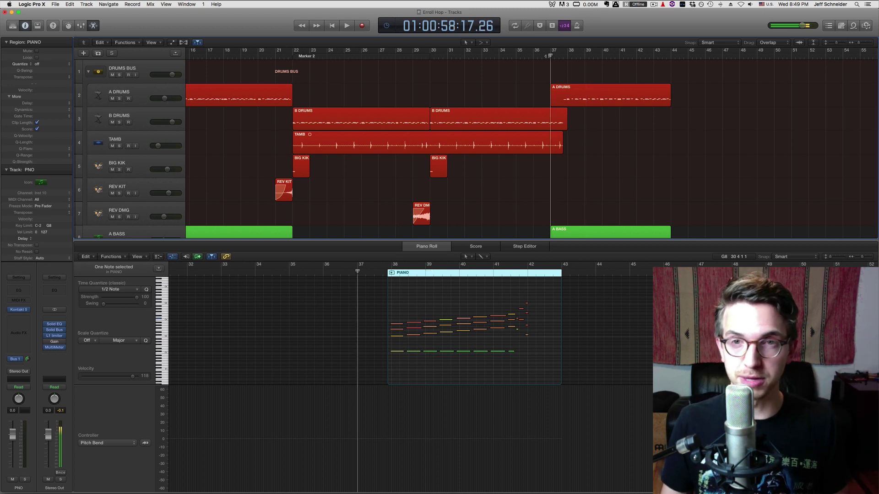
key(space)
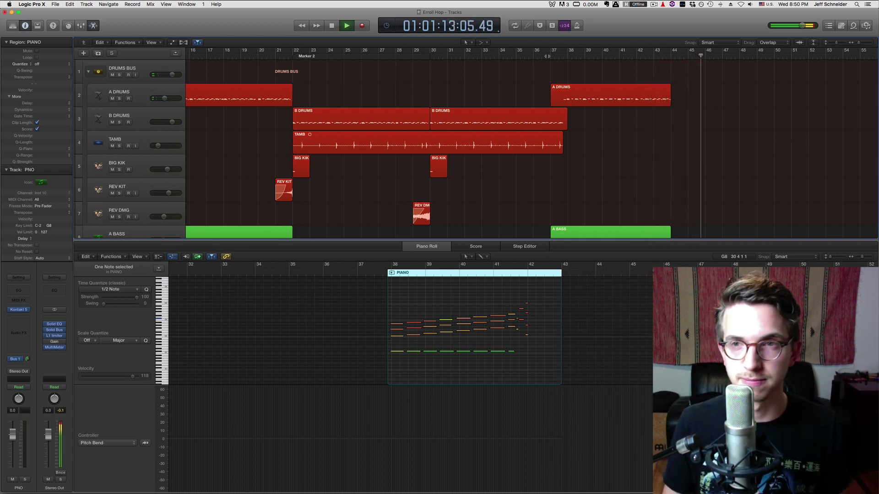
scroll(614, 100, down, 5)
key(space)
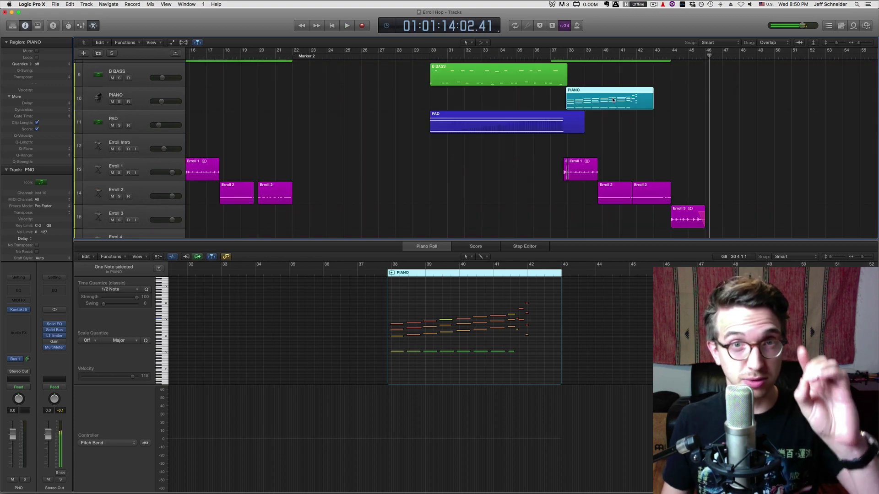